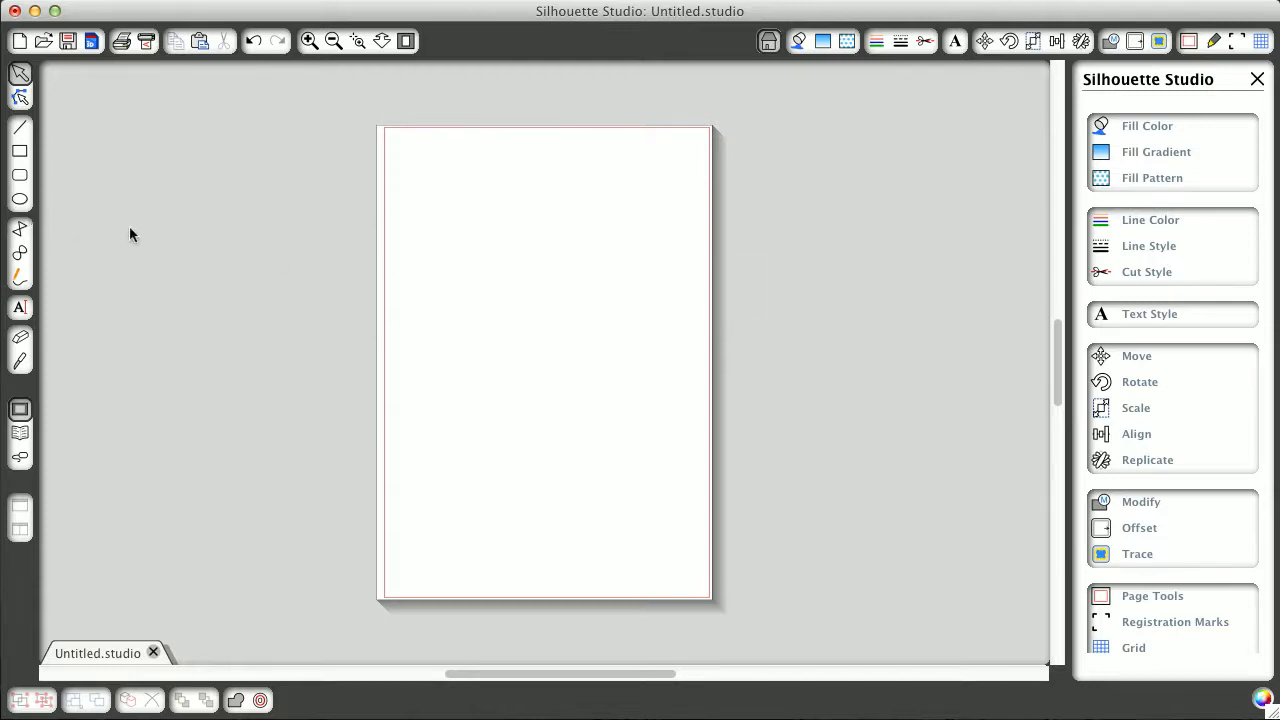
Draw a perfect circle about 159 mm in diameter on the upper middle part of the page.
left_click(19, 201)
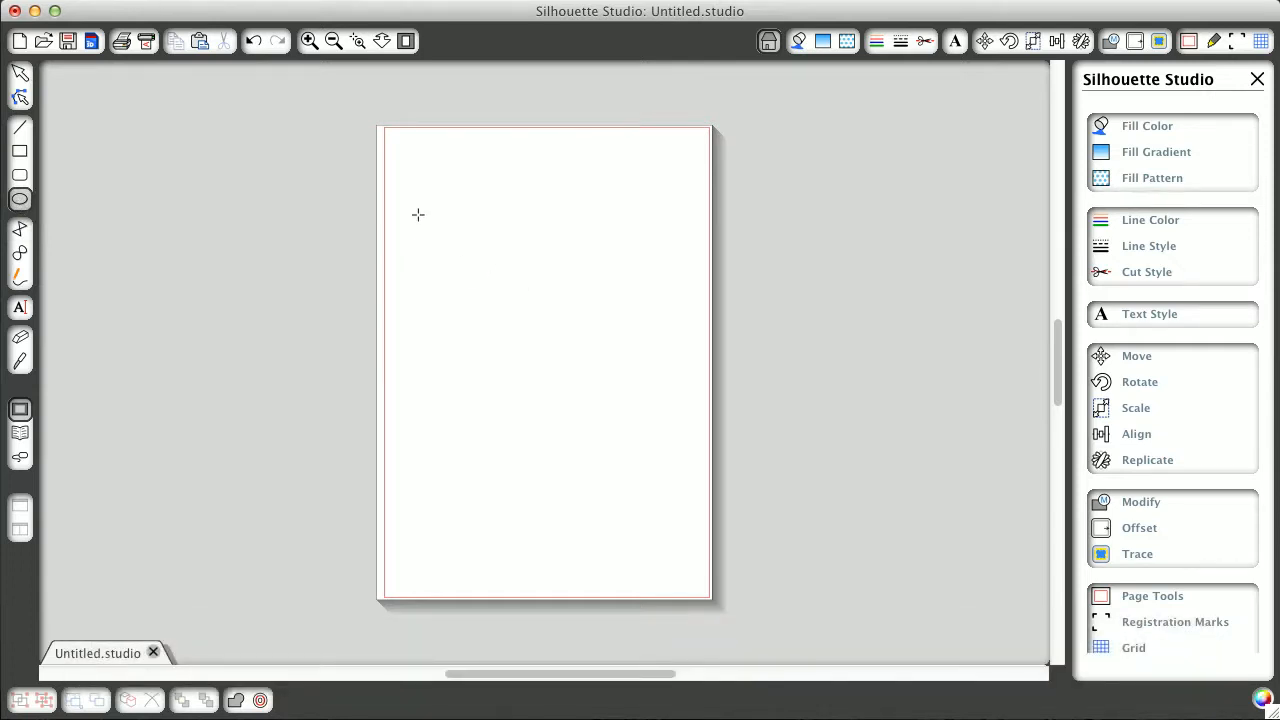
key("shift")
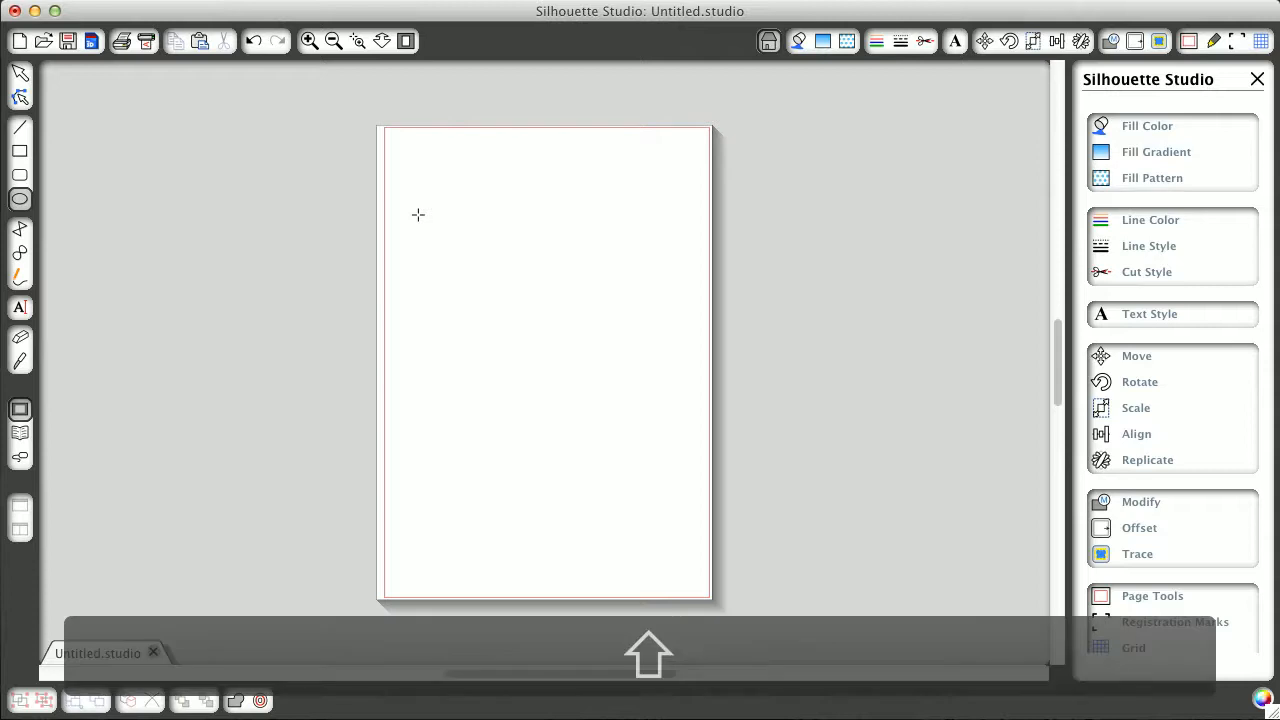
left_click(413, 211, "shift")
left_click_drag(413, 211, 668, 463)
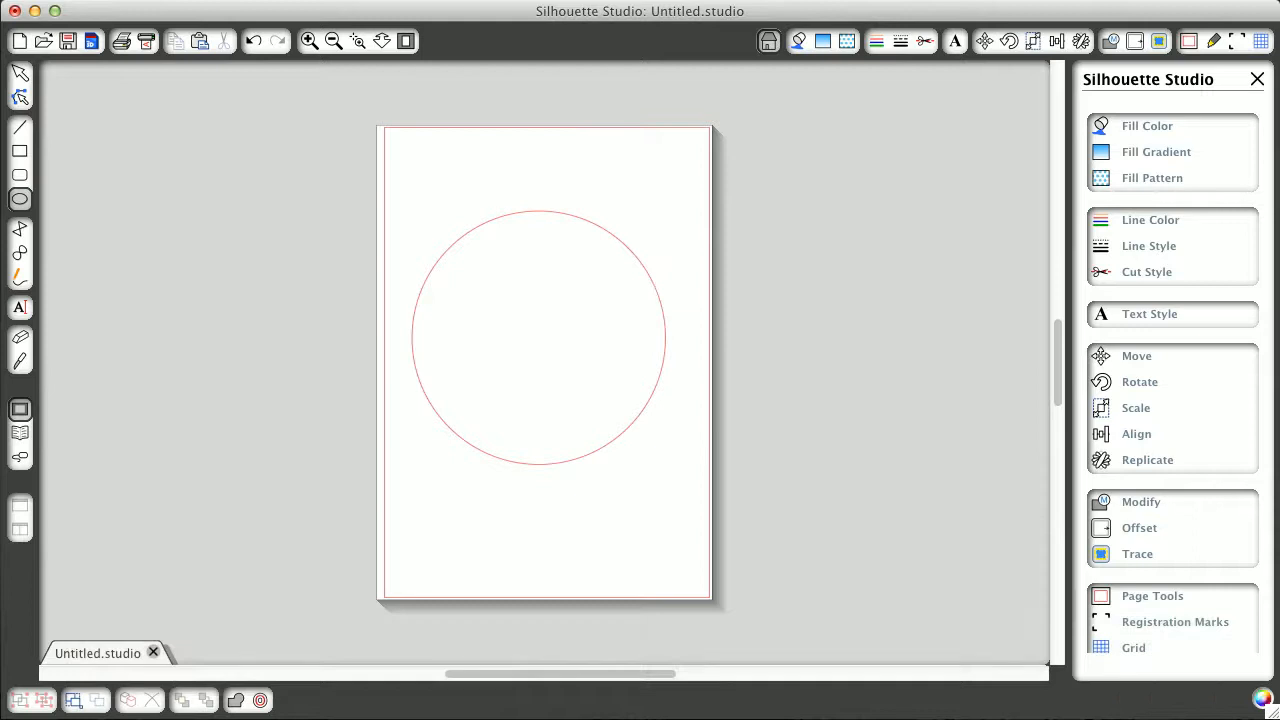
Select the circle and center it to the page.
left_click(20, 76)
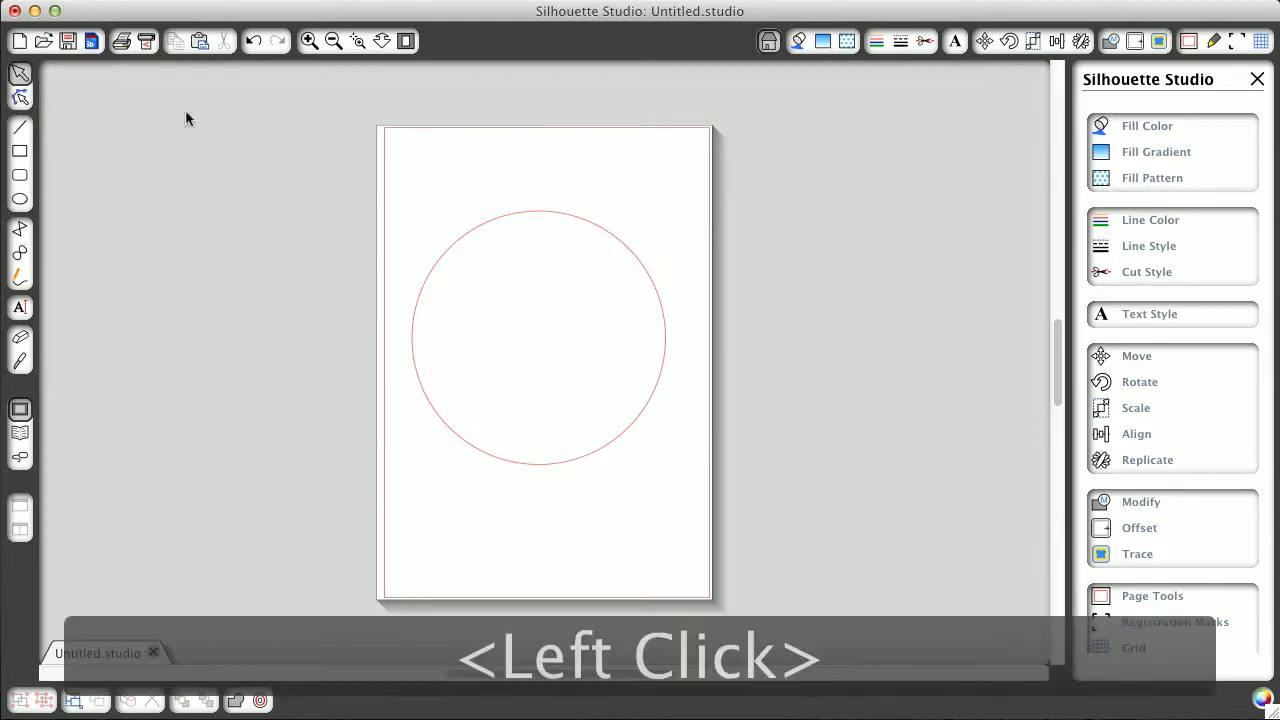
left_click(525, 214)
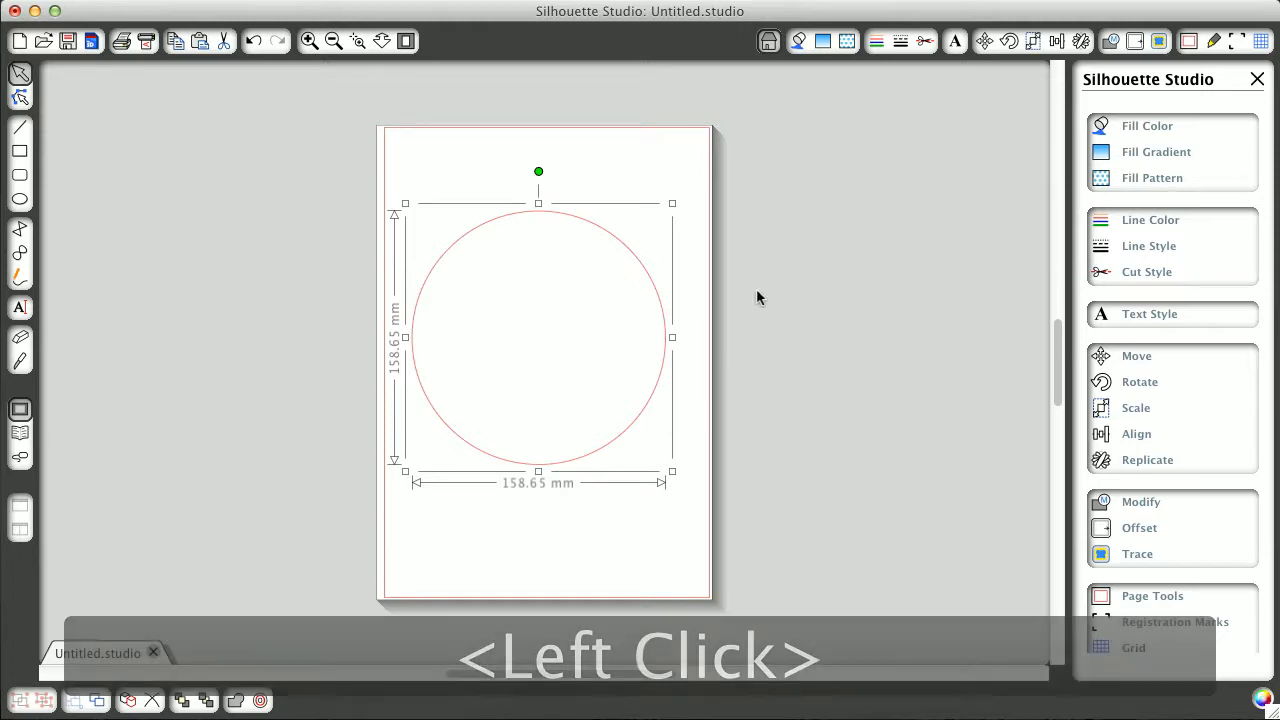
left_click(1058, 42)
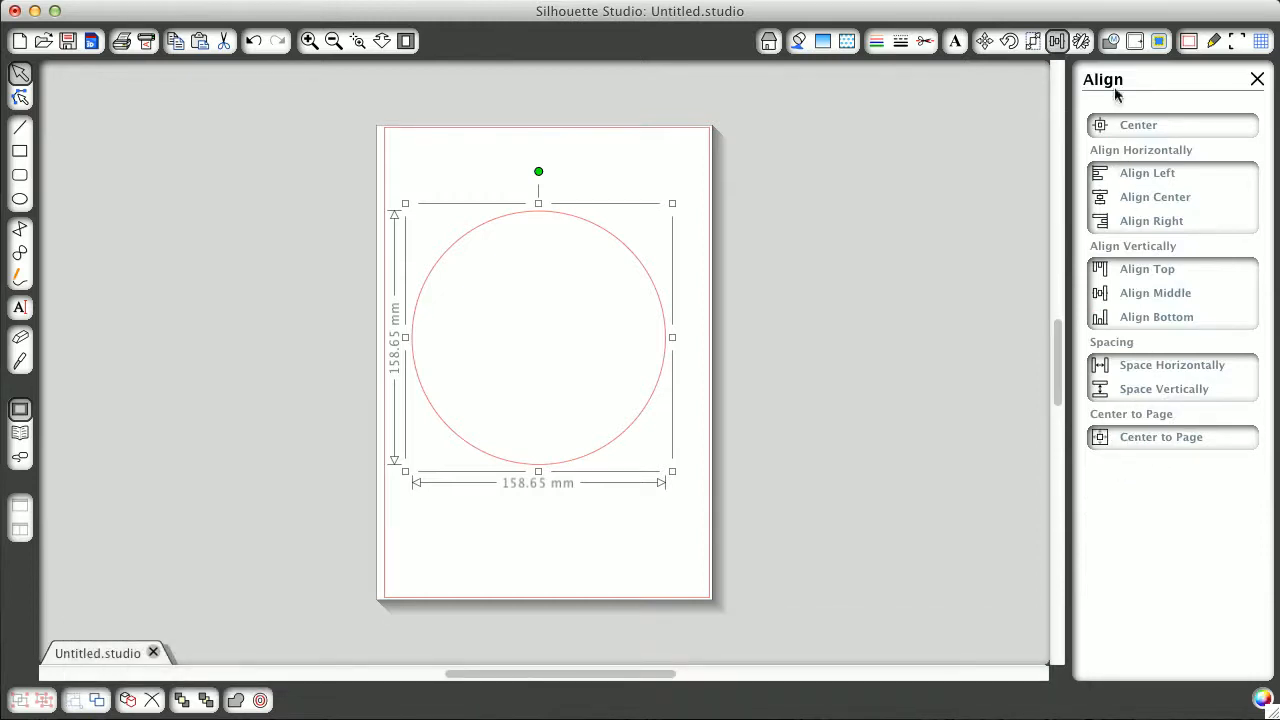
left_click(1151, 438)
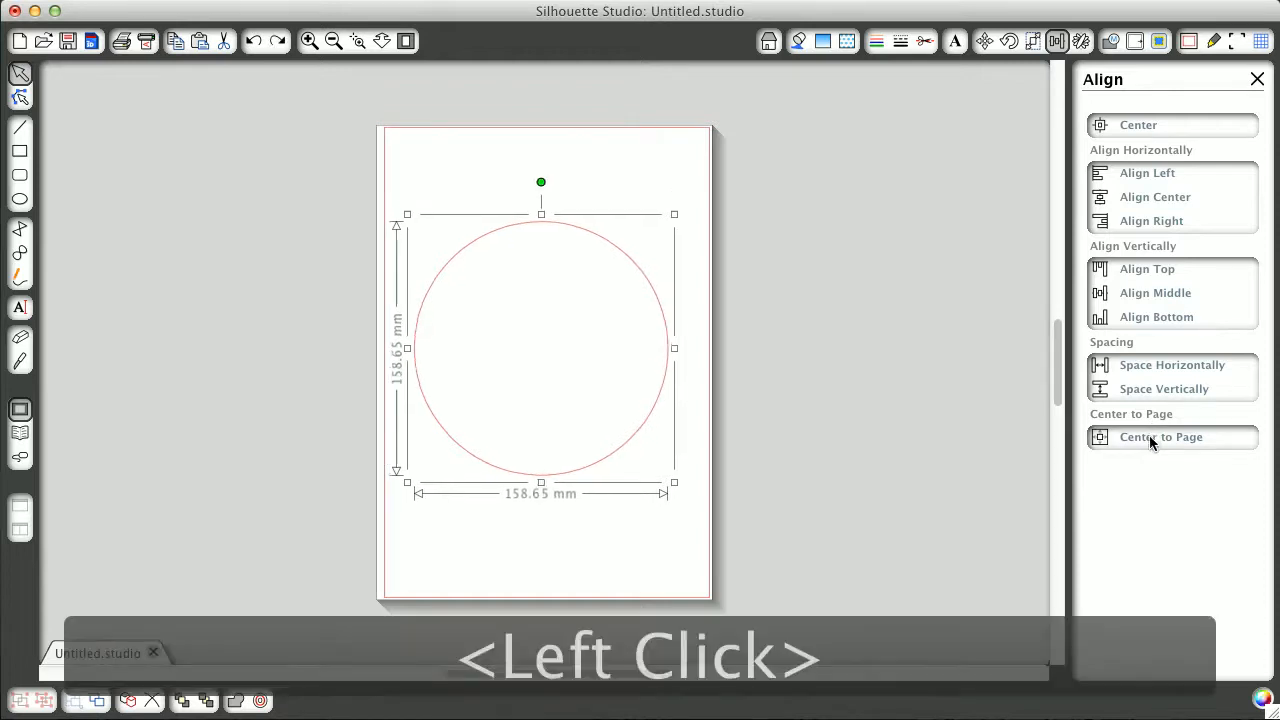
Scale the circle to 30 mm wide with the aspect ratio locked.
left_click(1036, 42)
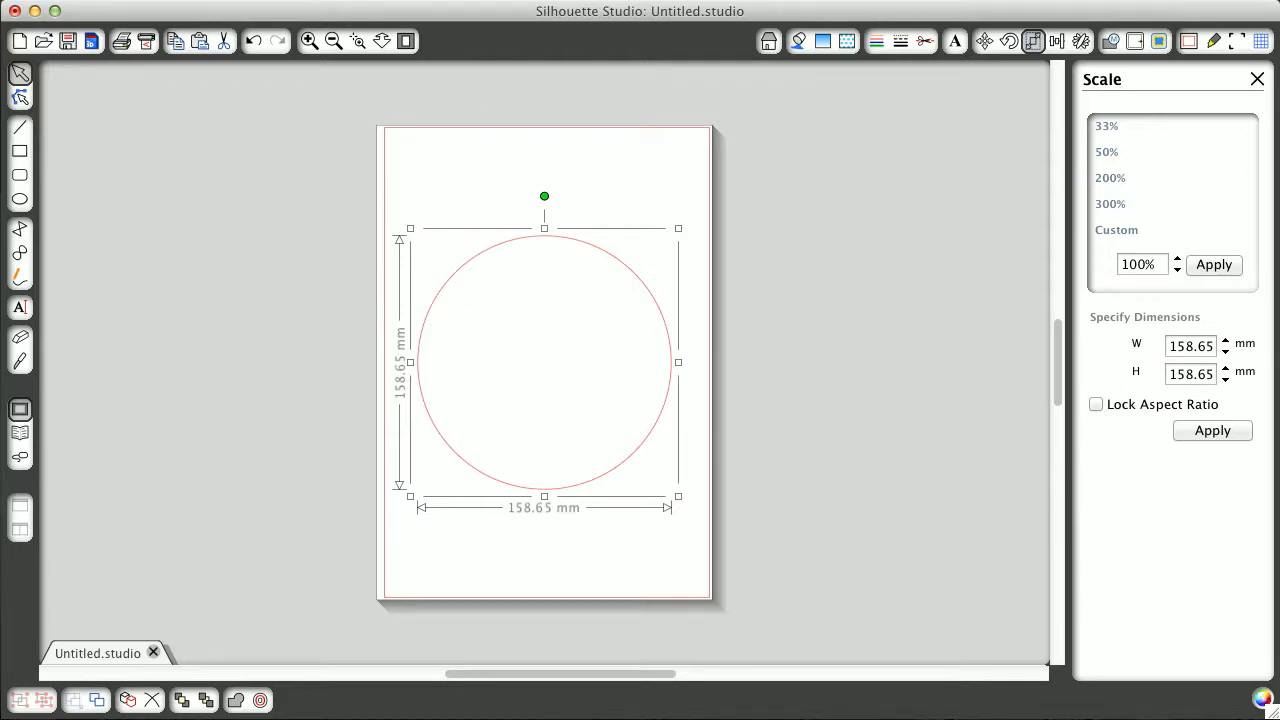
left_click(1096, 404)
left_click(1187, 346)
type("30")
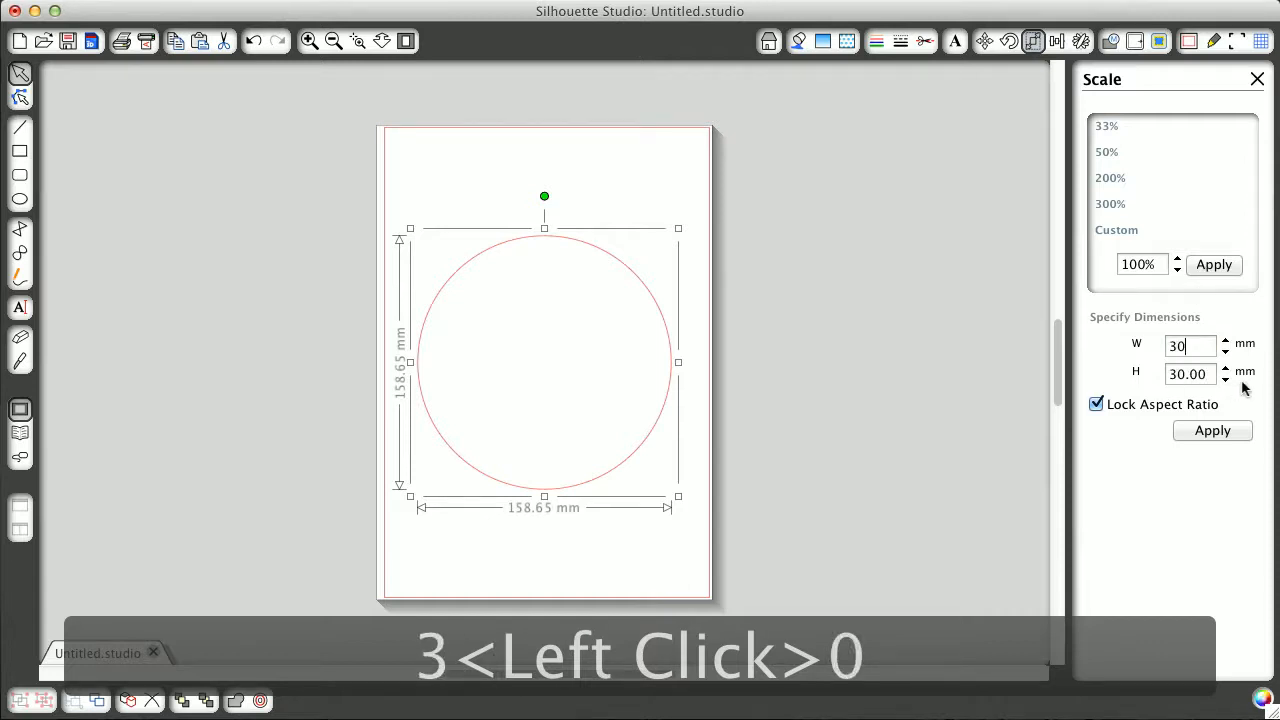
left_click(1213, 440)
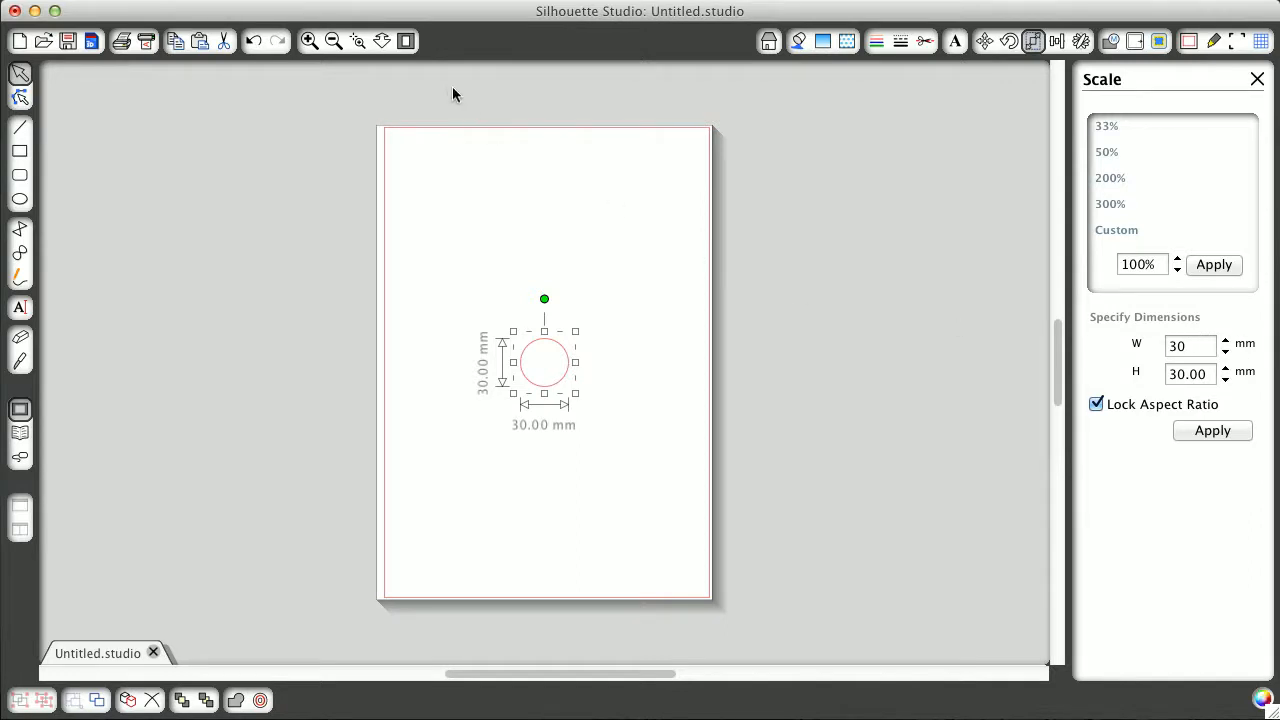
Create an internal offset of the circle at a distance of 2.5 mm with the Round corner style.
left_click(382, 41)
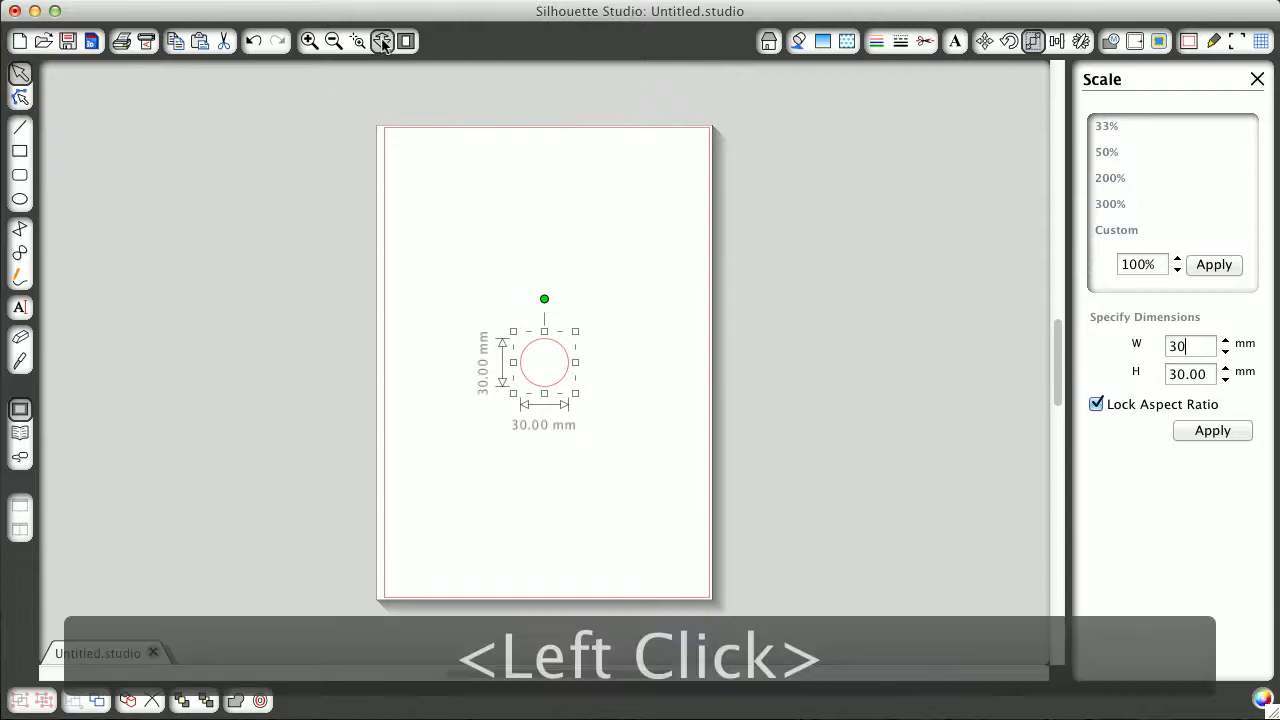
left_click(629, 70)
left_click_drag(629, 70, 795, 613)
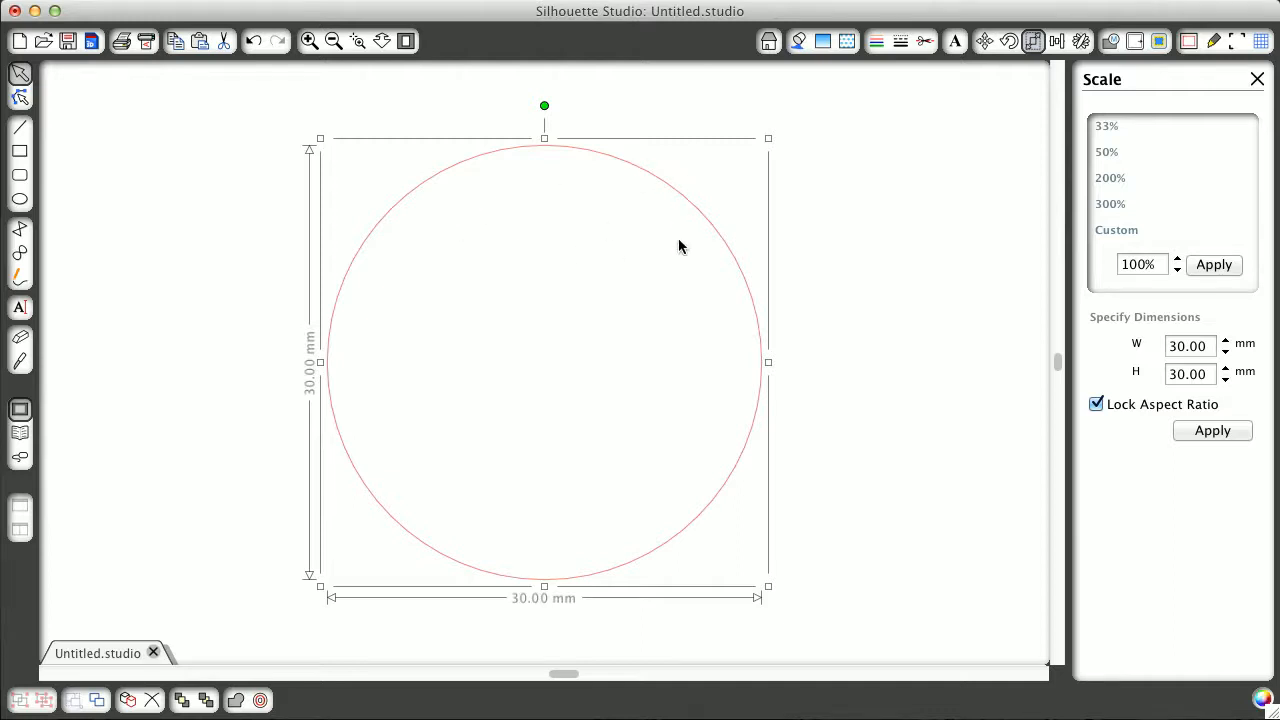
left_click(1135, 43)
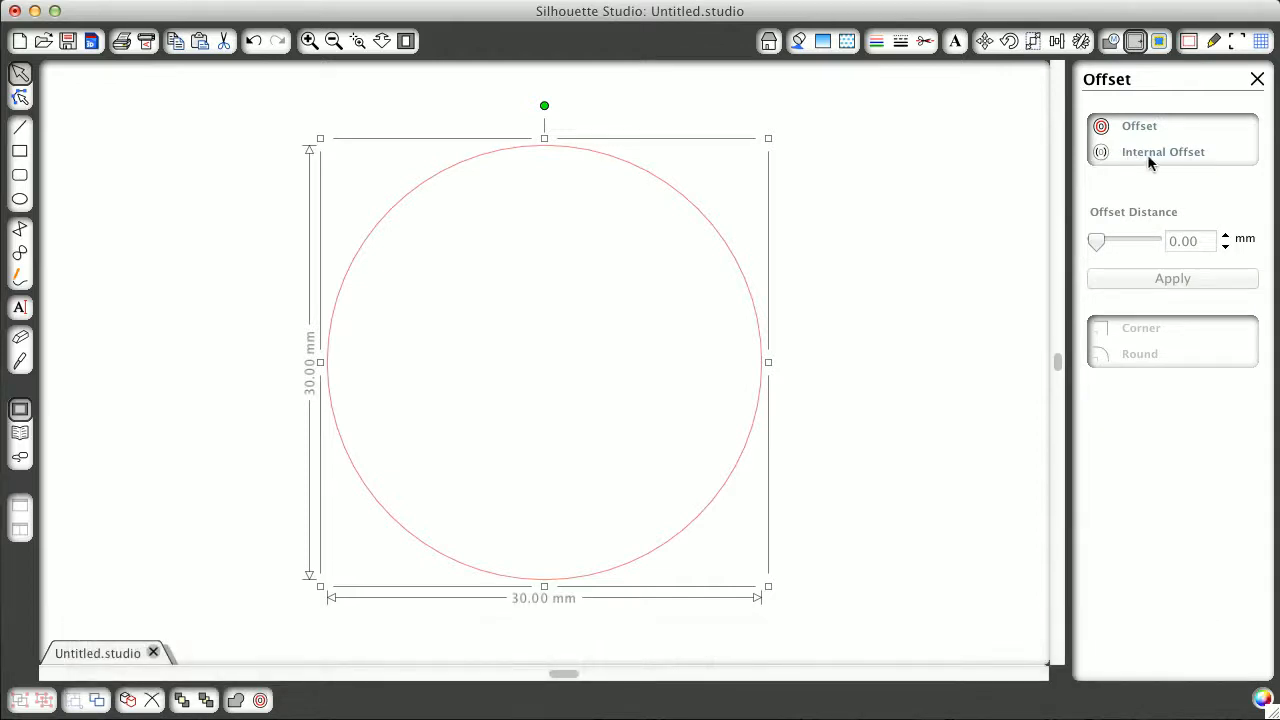
left_click(1102, 155)
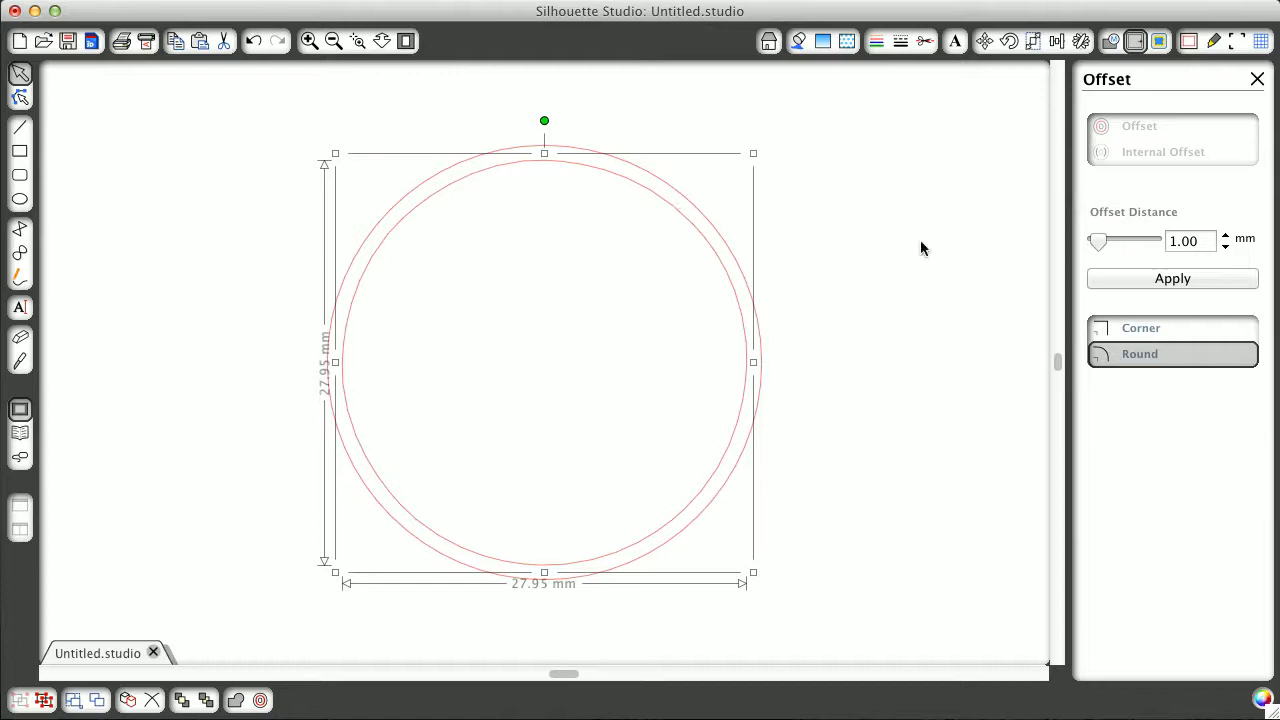
left_click(1195, 240)
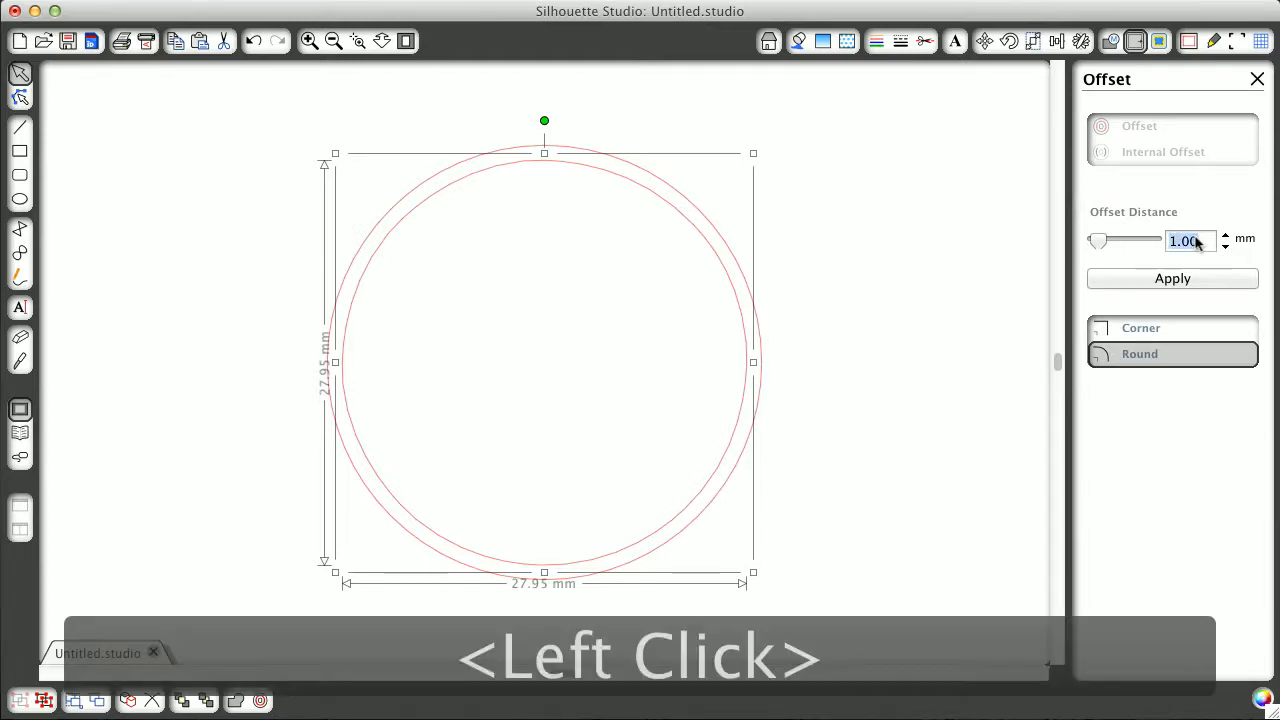
type("2.5")
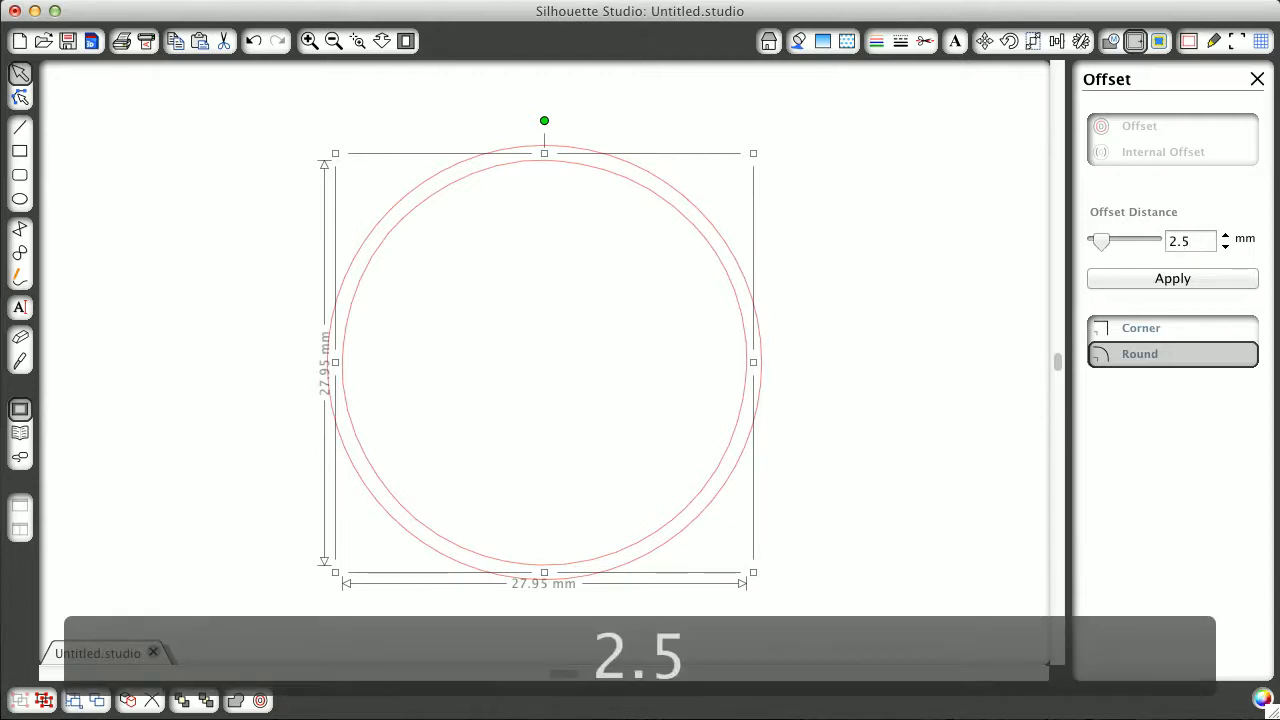
left_click(1198, 279)
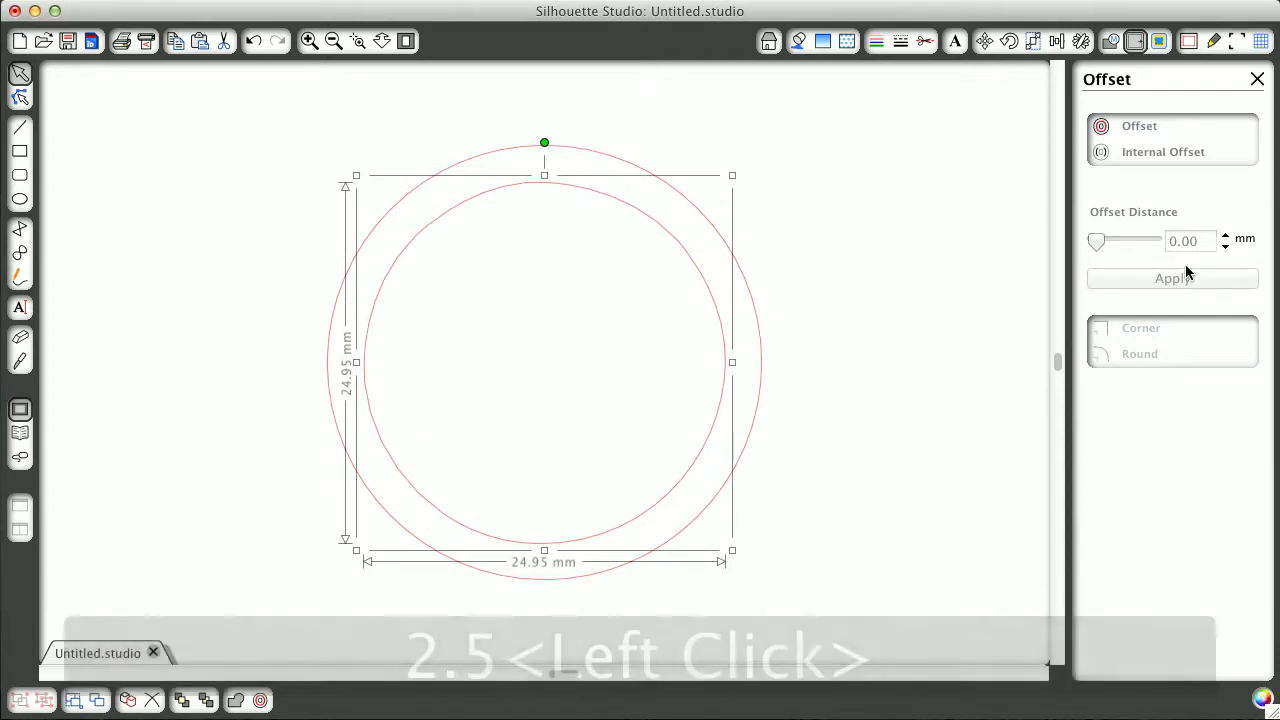
left_click(20, 202)
left_click_drag(117, 189, 280, 334)
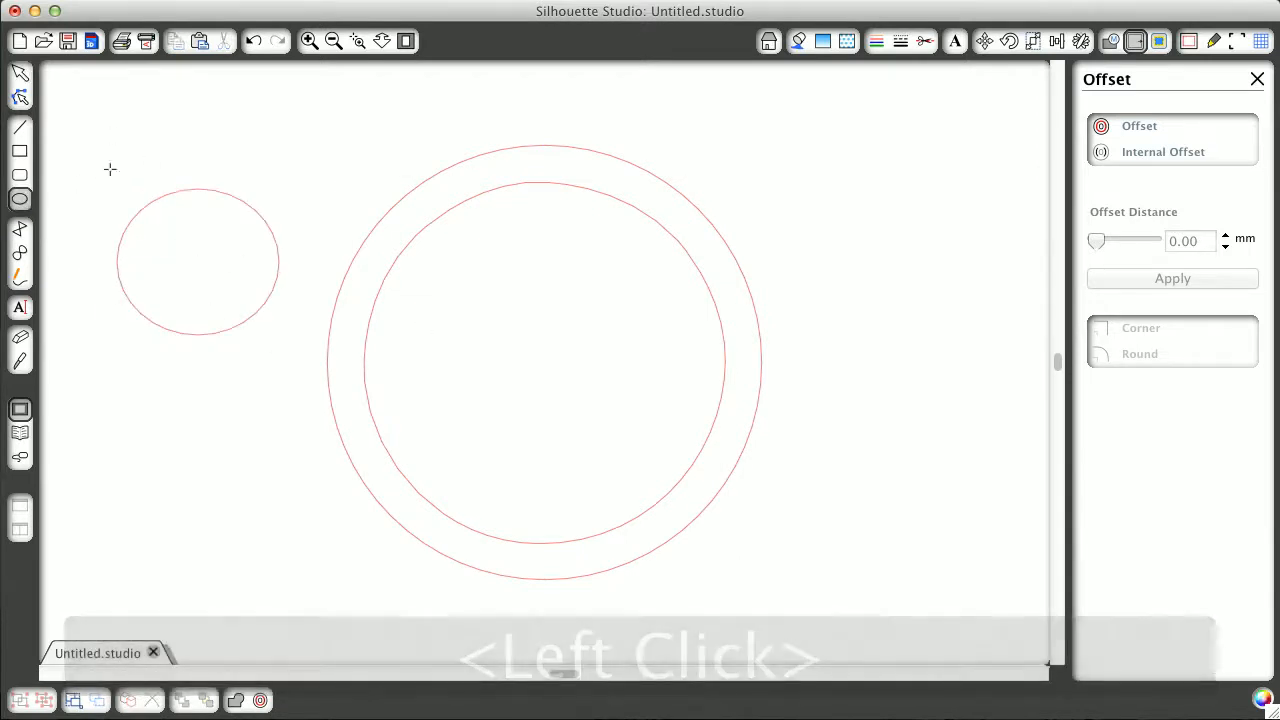
left_click(20, 73)
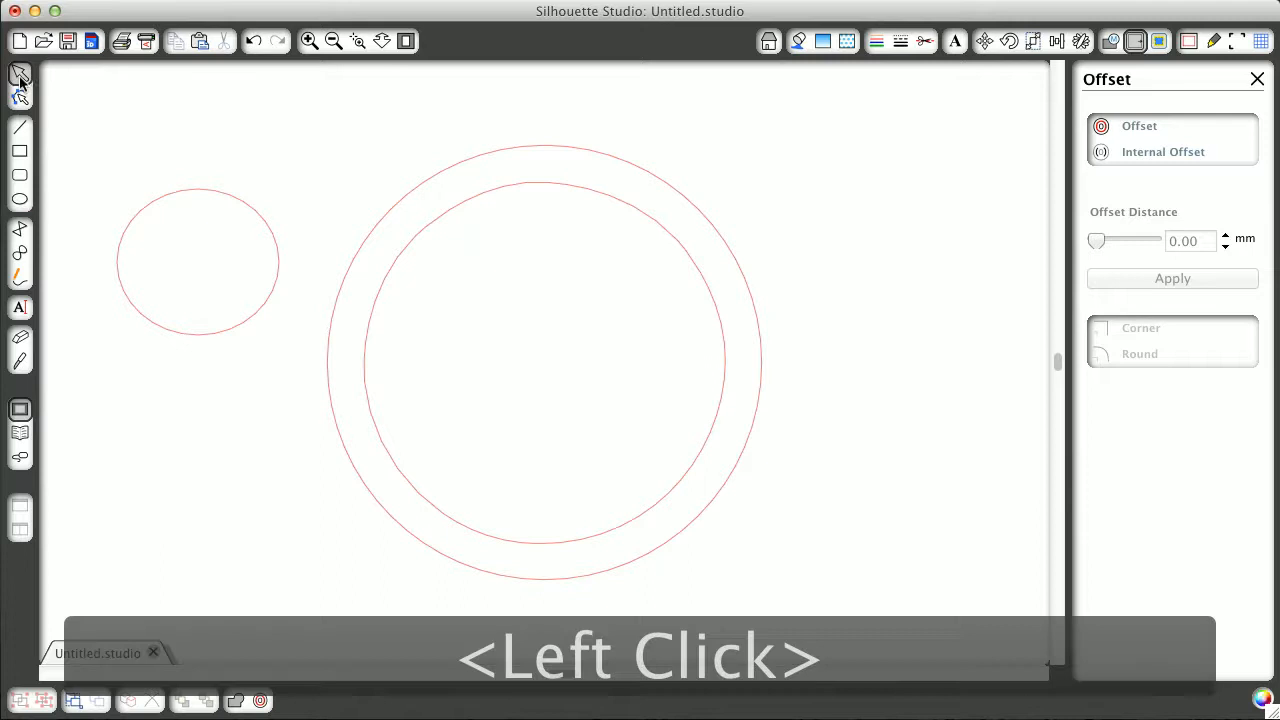
left_click(205, 202)
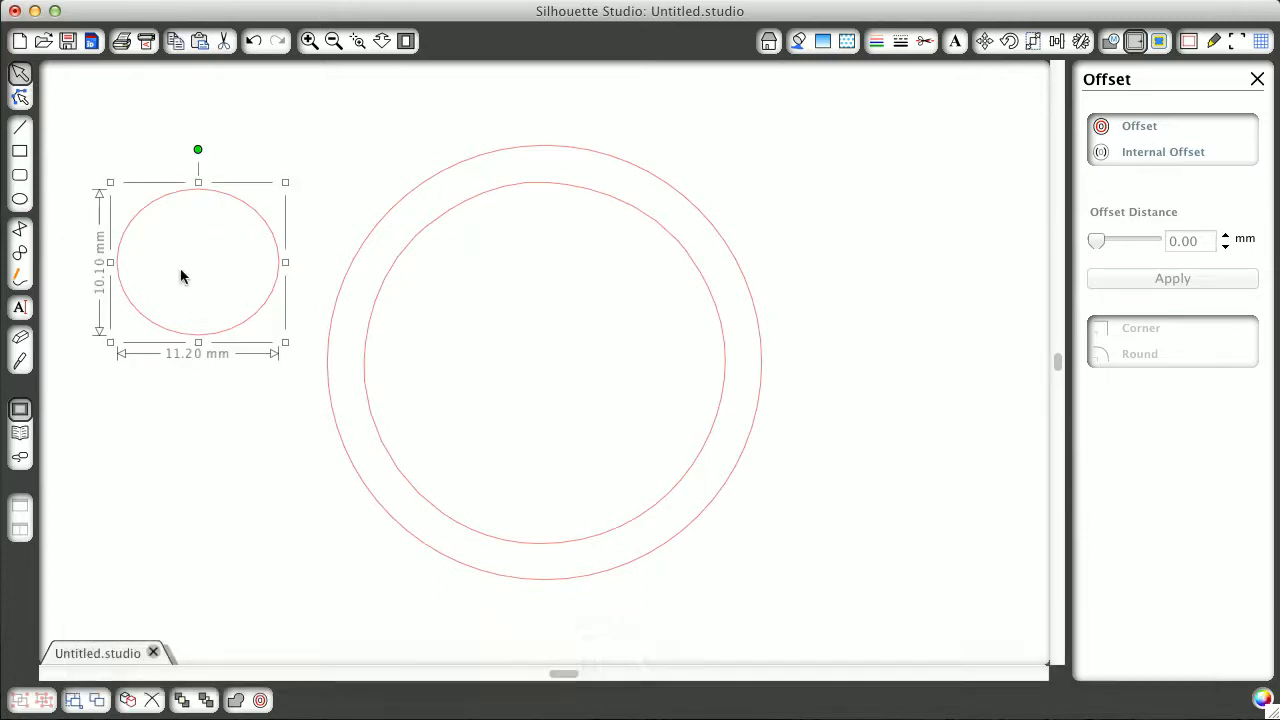
key("Delete")
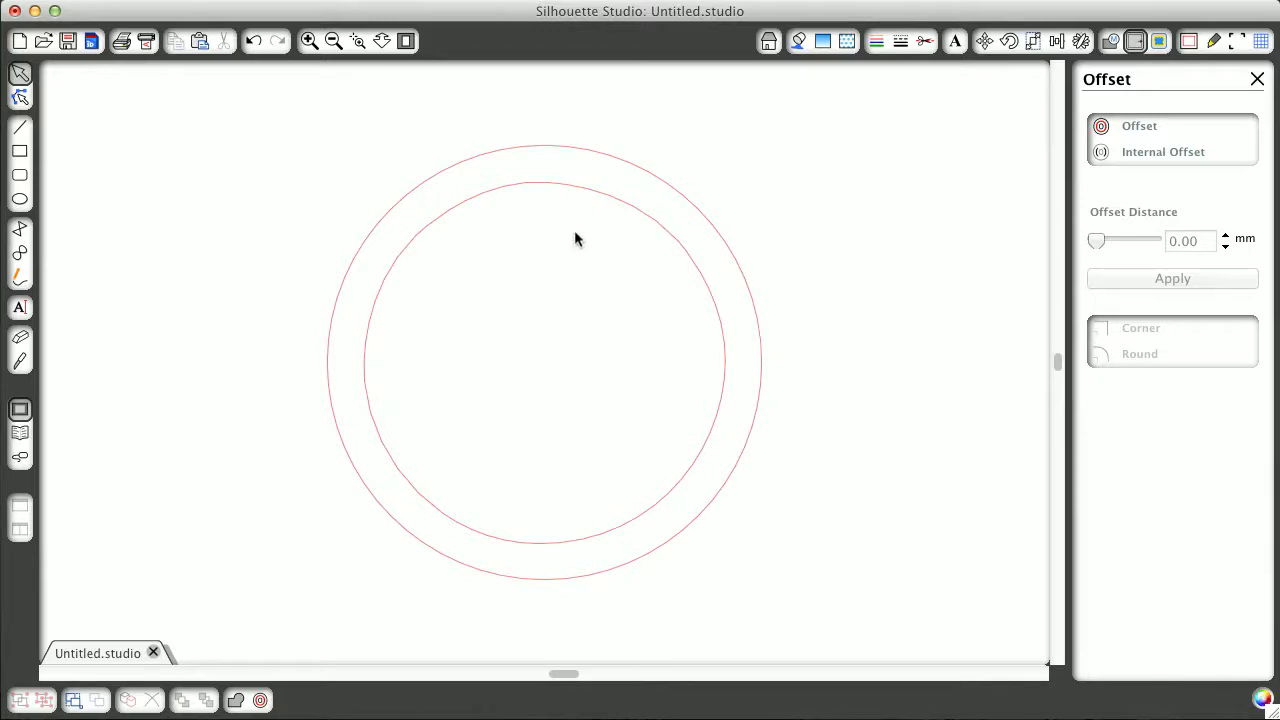
Fill the inner circle with light grey and the outer circle with medium grey.
left_click(626, 208)
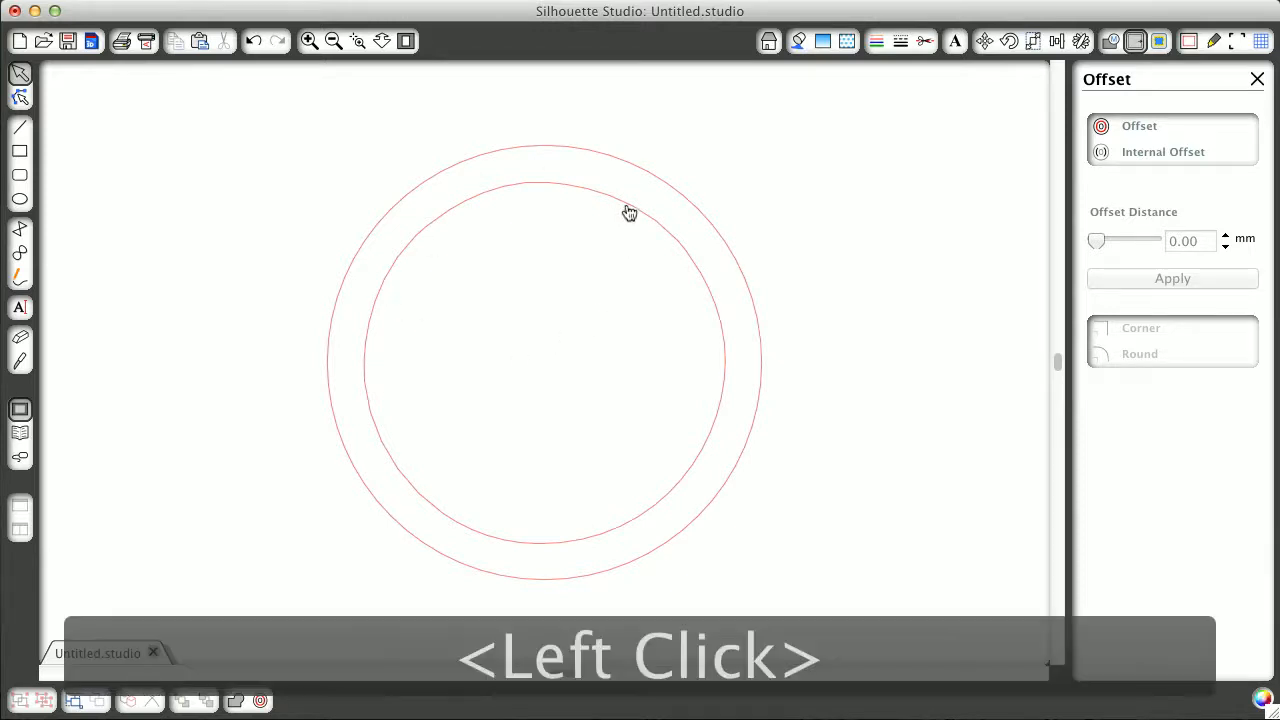
left_click(798, 41)
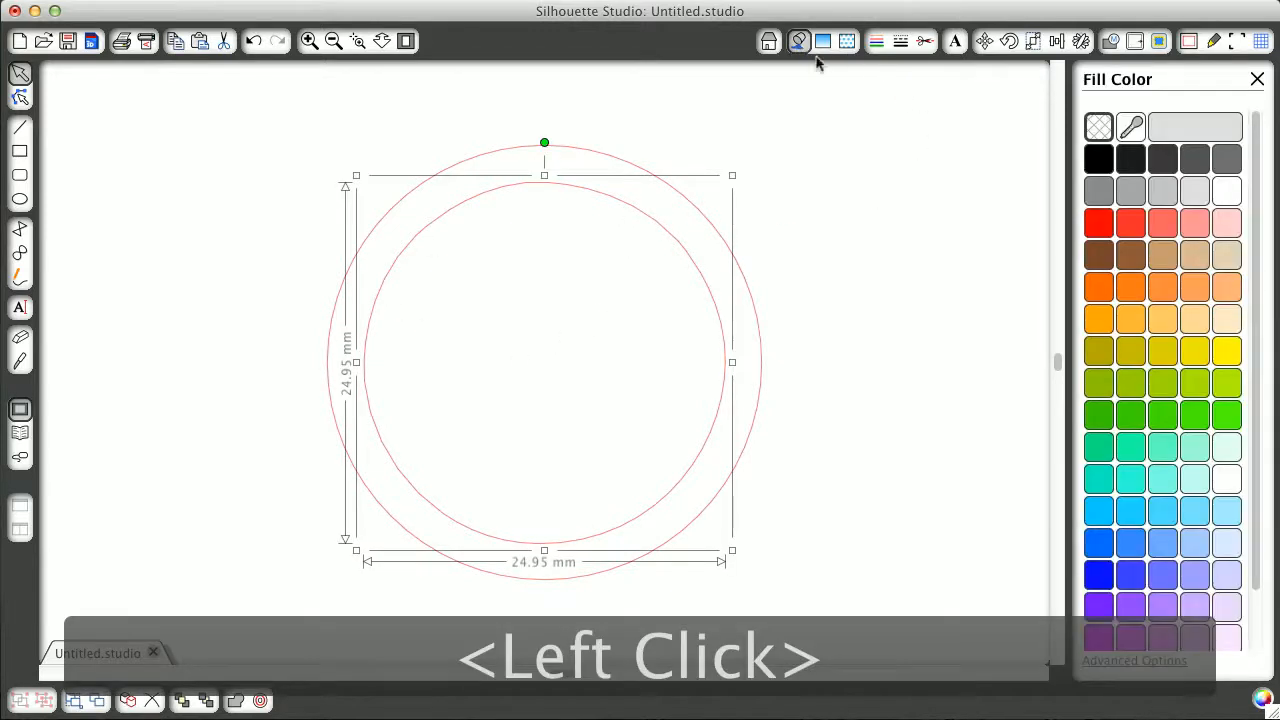
left_click(1194, 191)
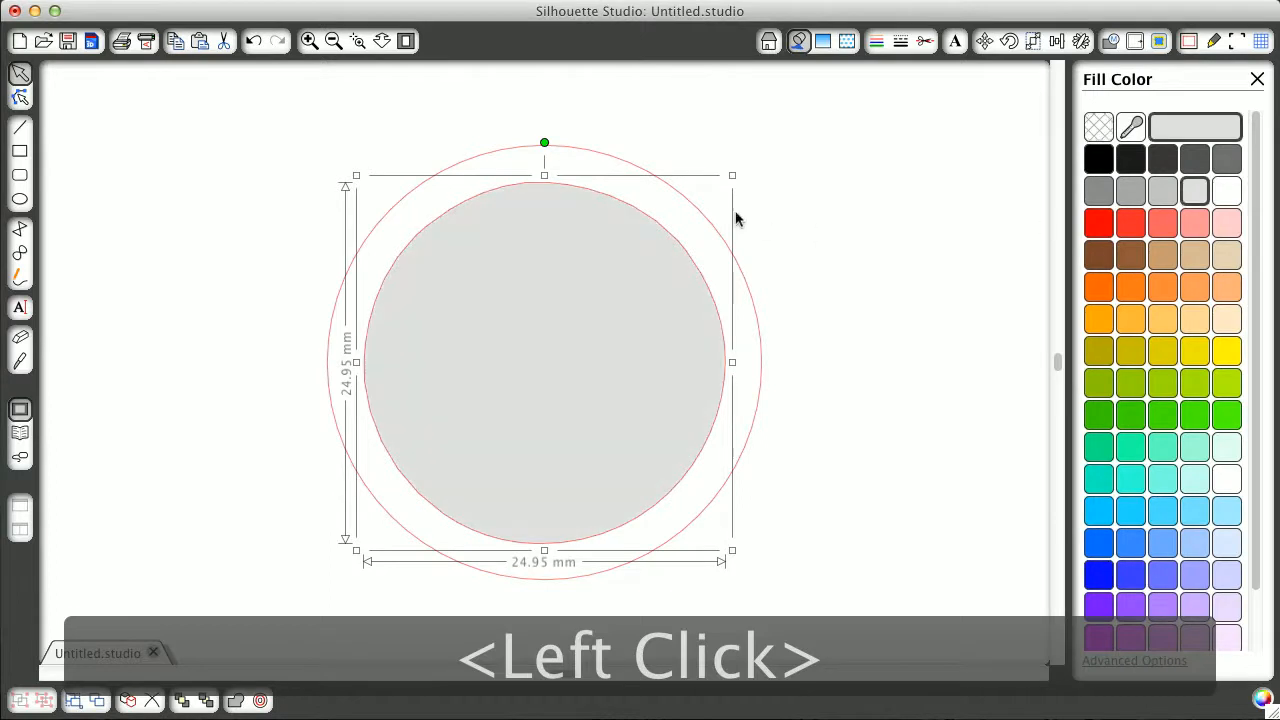
left_click(603, 158)
left_click(603, 152)
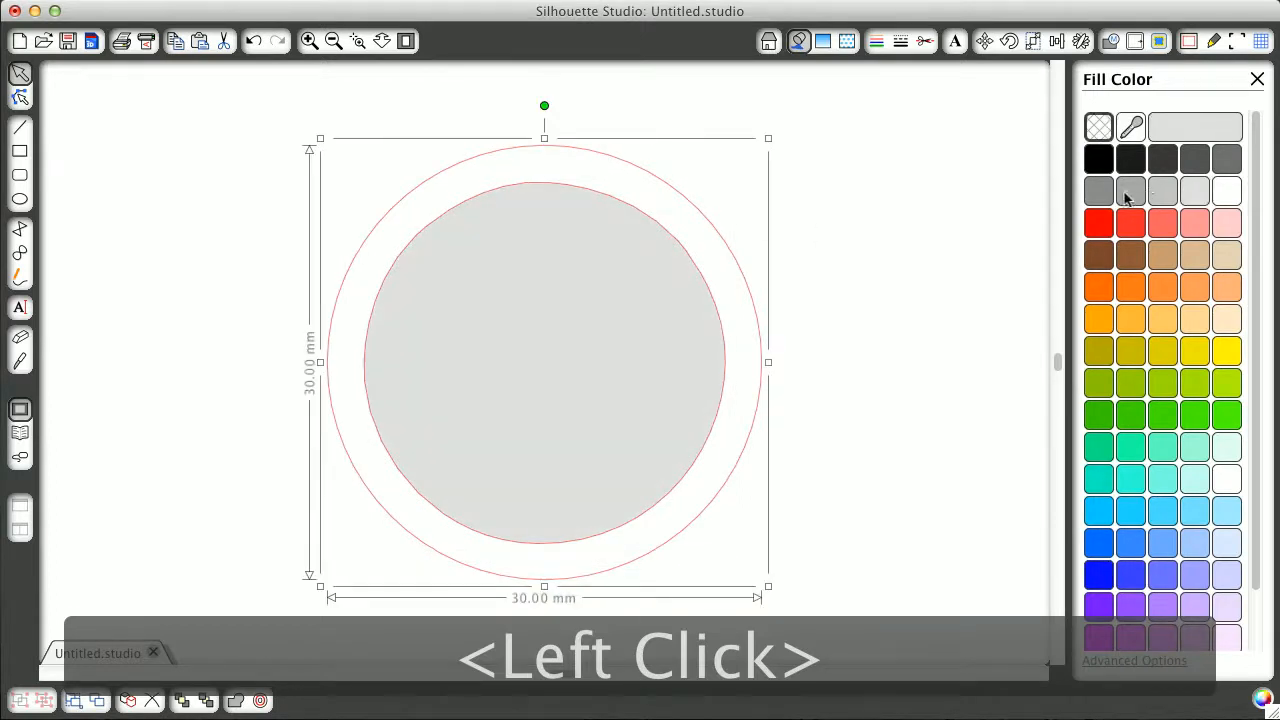
left_click(1130, 192)
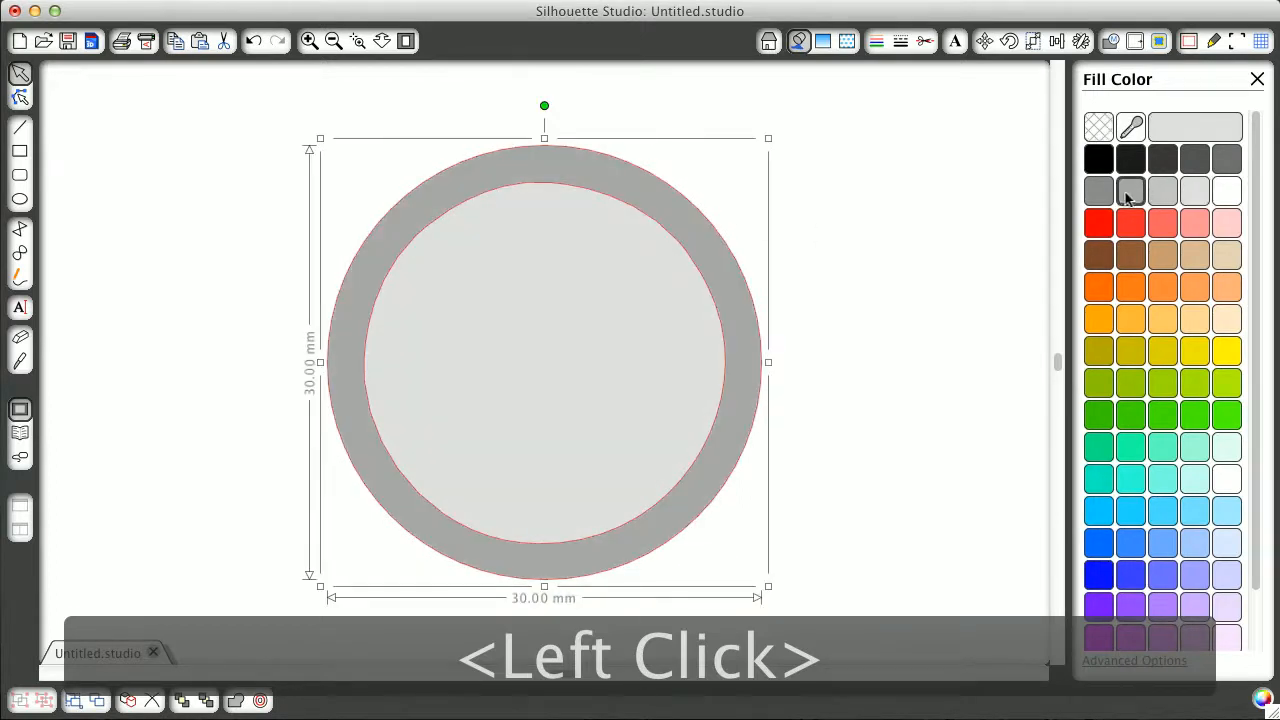
left_click(898, 394)
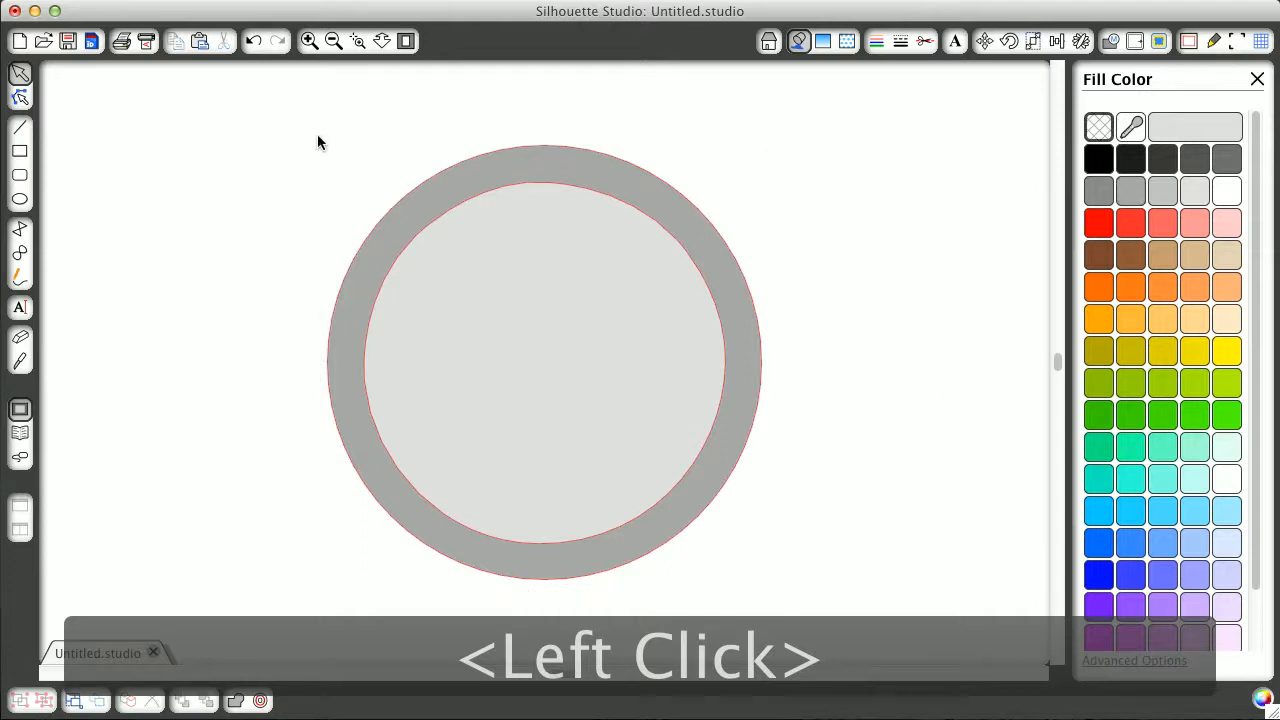
Select both circles and subtract the inner one from the outer one to form a ring.
left_click_drag(300, 122, 871, 340)
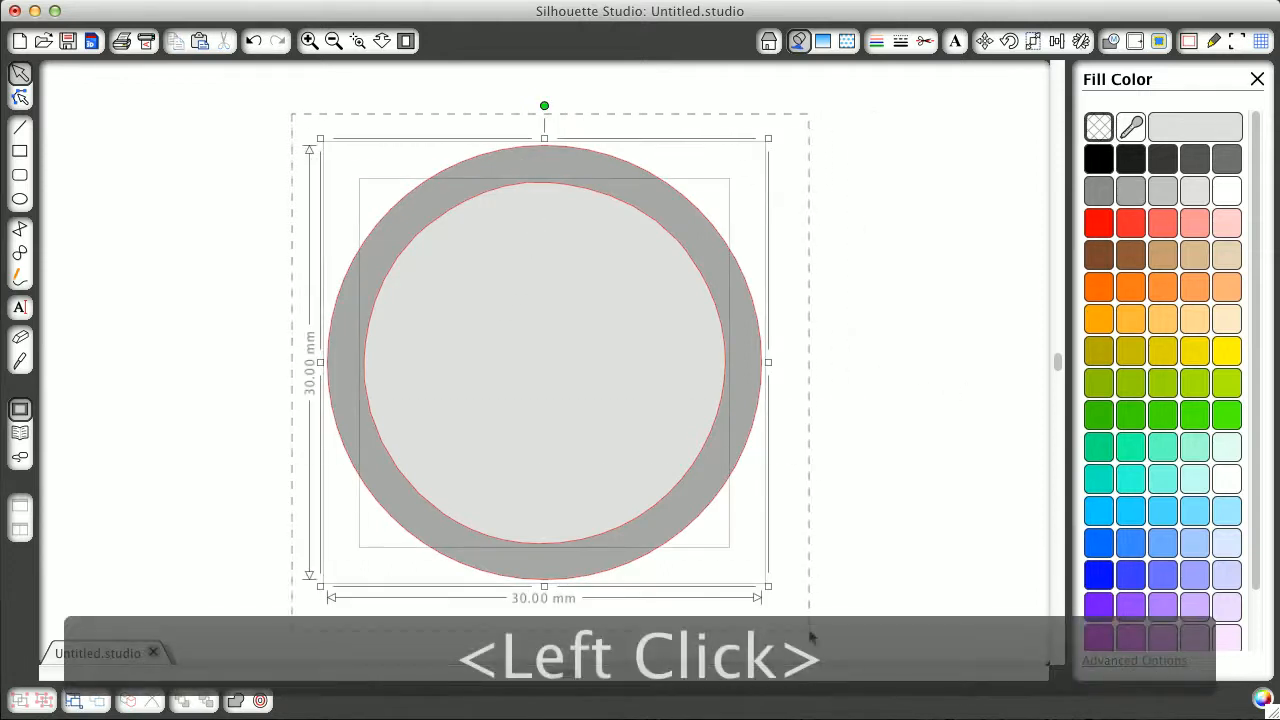
left_click(1110, 41)
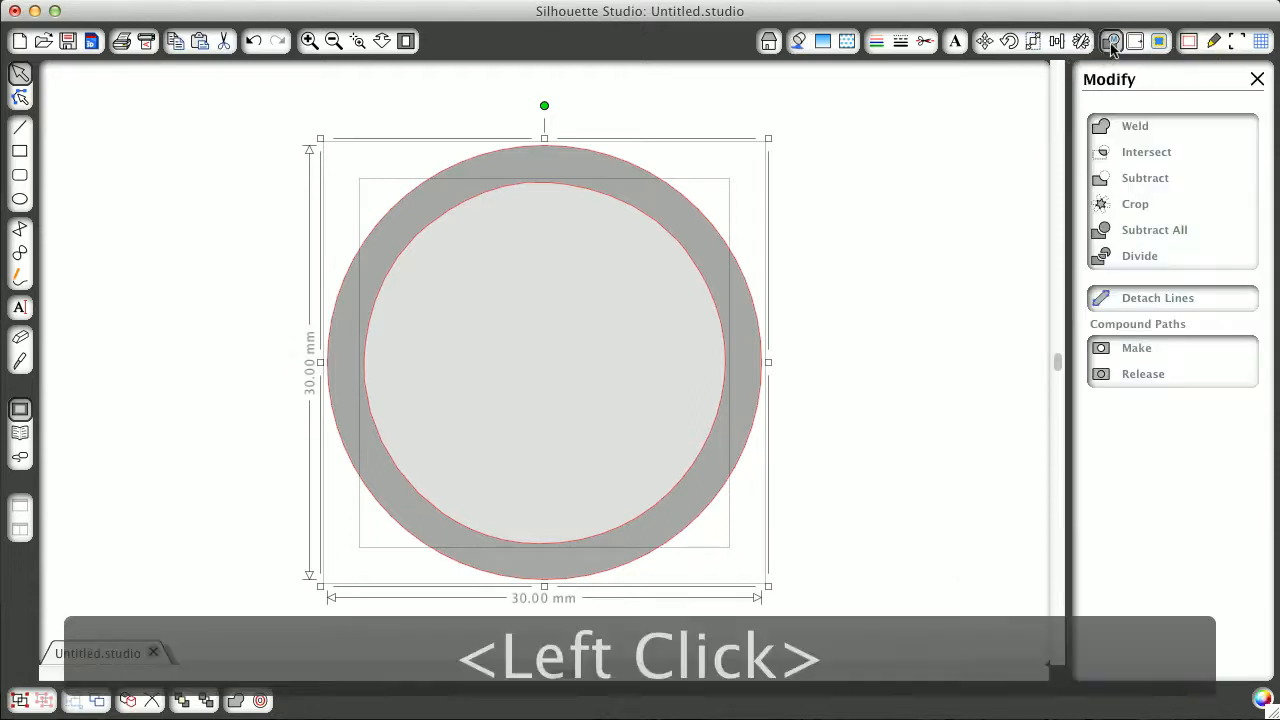
left_click(1103, 181)
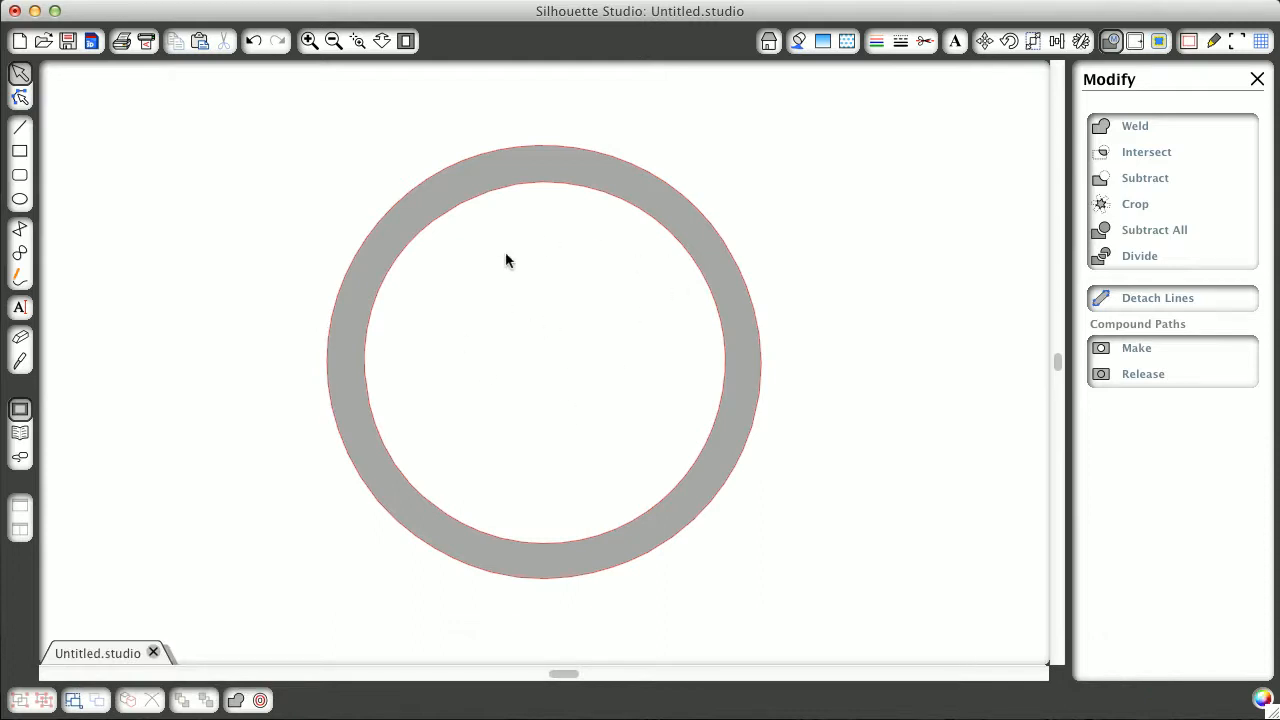
Remove the grey fill from the ring, leaving it transparent.
left_click(600, 168)
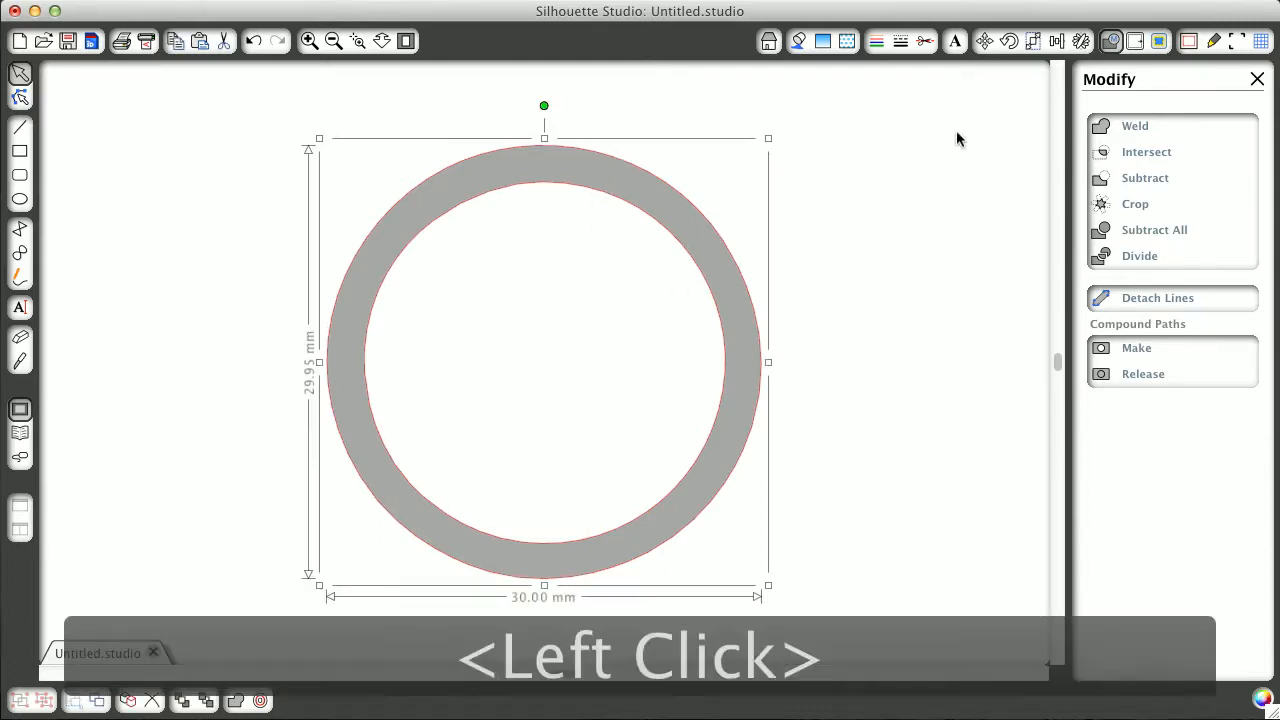
left_click(798, 40)
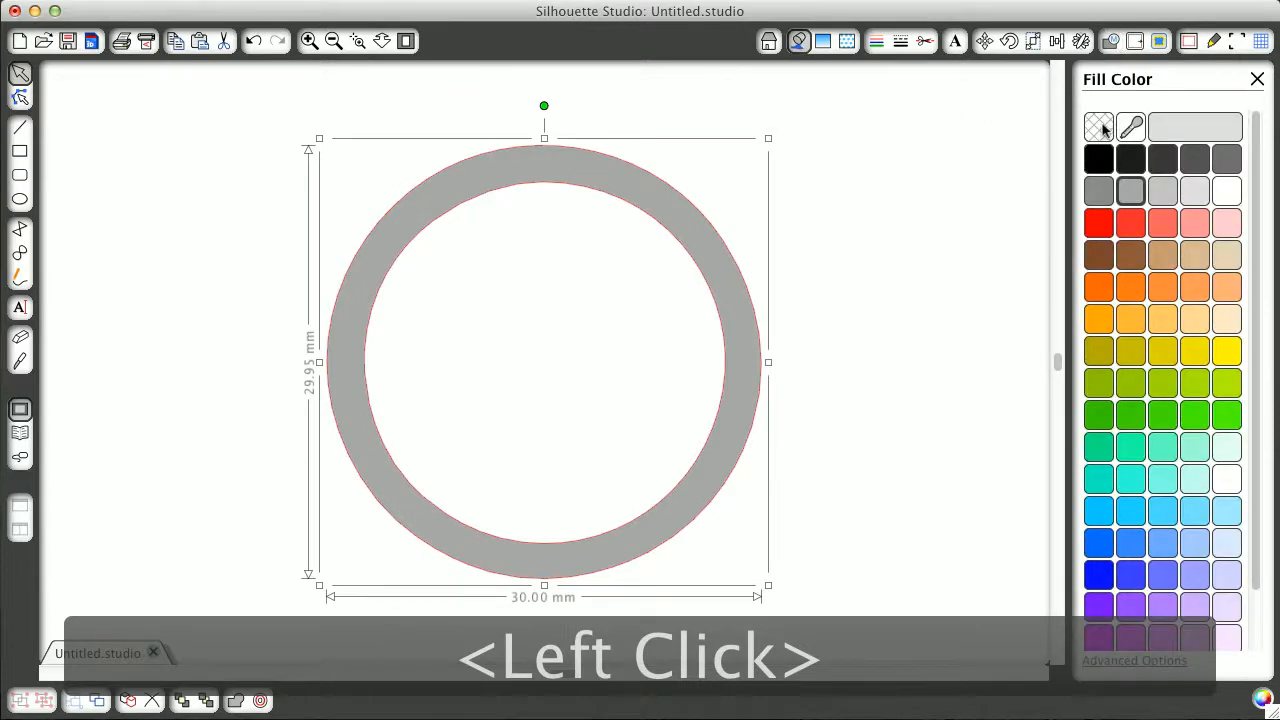
left_click(1100, 127)
left_click(935, 222)
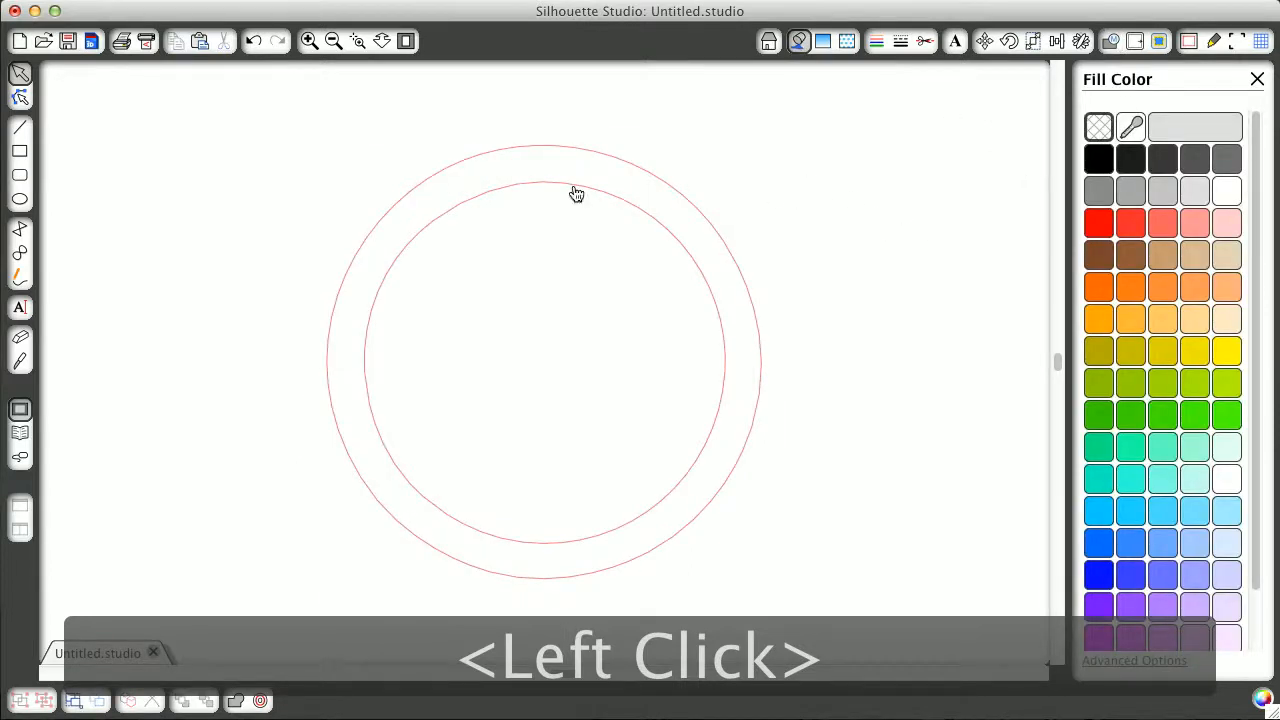
Draw a tall, narrow vertical rectangle through the ring's middle, with both ends overlapping the ring band.
left_click(20, 152)
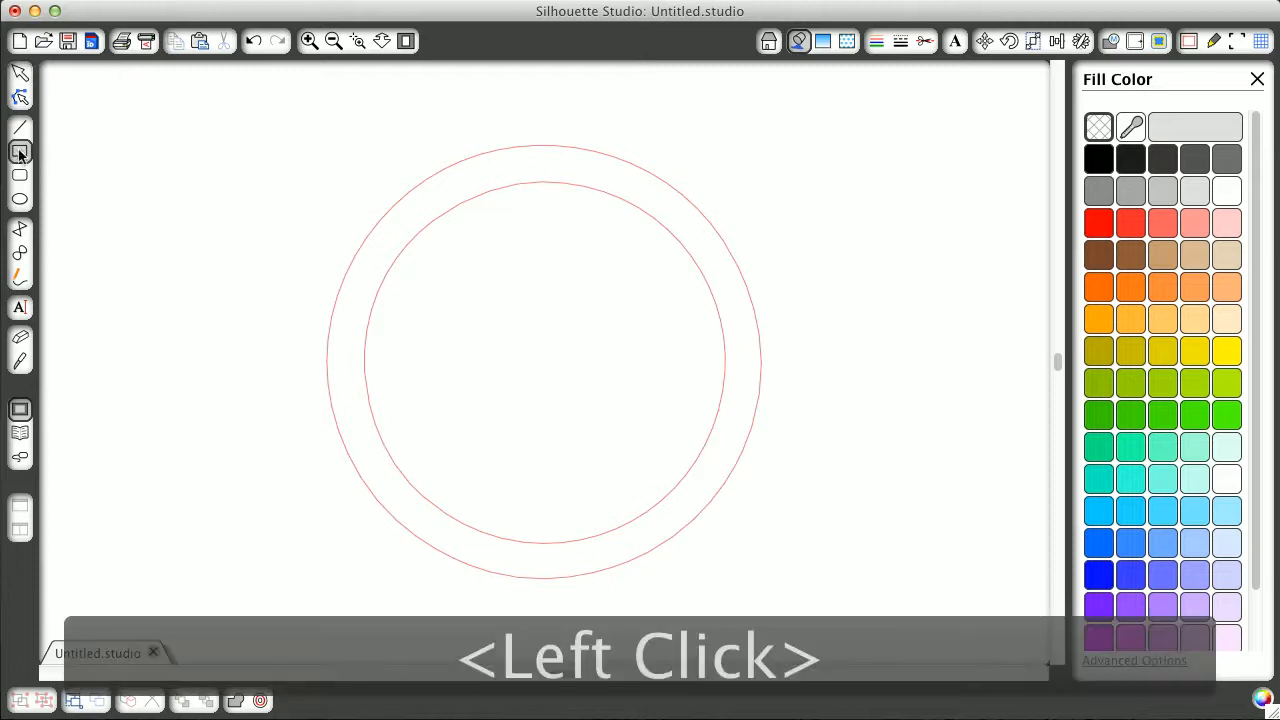
left_click_drag(507, 165, 556, 563)
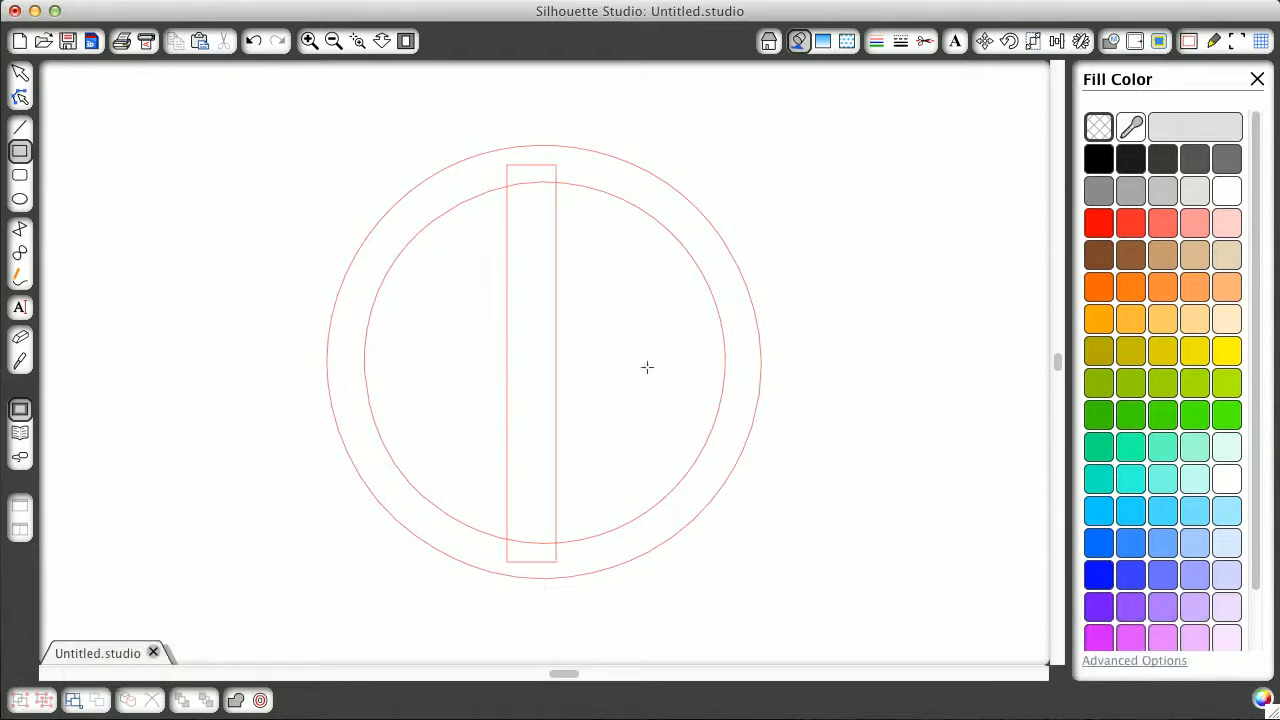
Set the vertical bar's width to 2 mm with the aspect ratio unlocked, keeping its height.
left_click(20, 74)
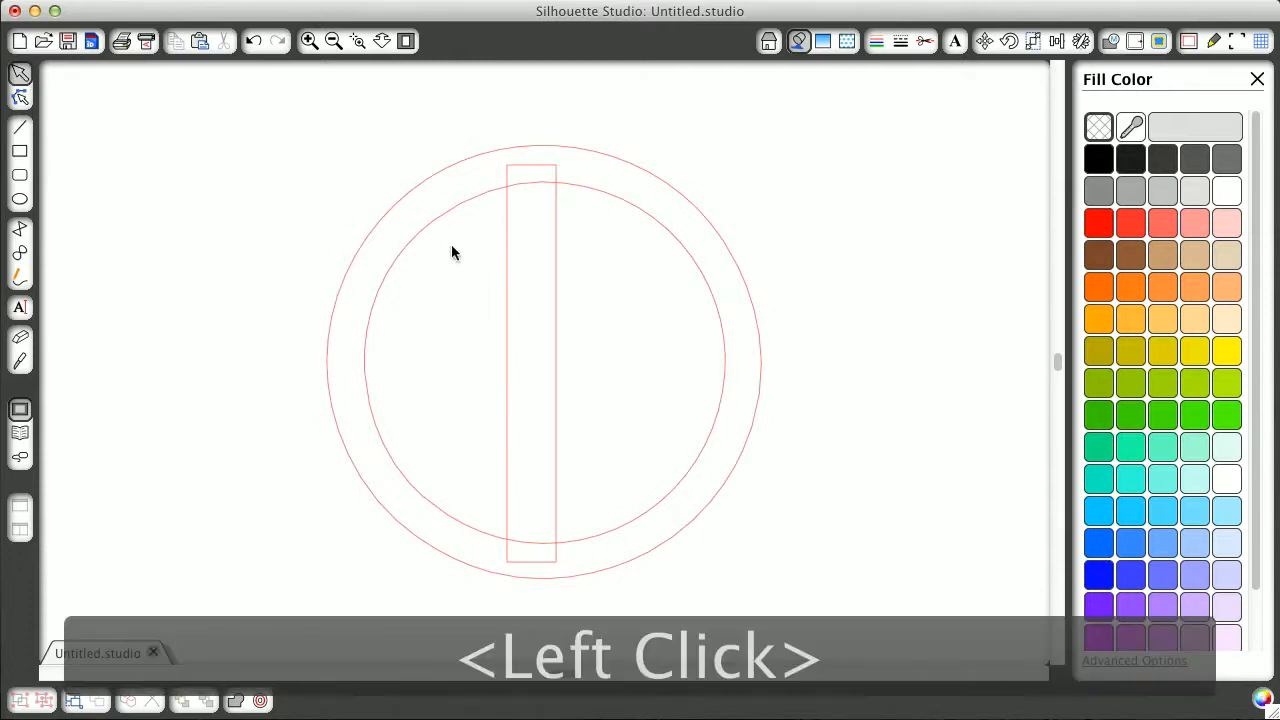
left_click(559, 364)
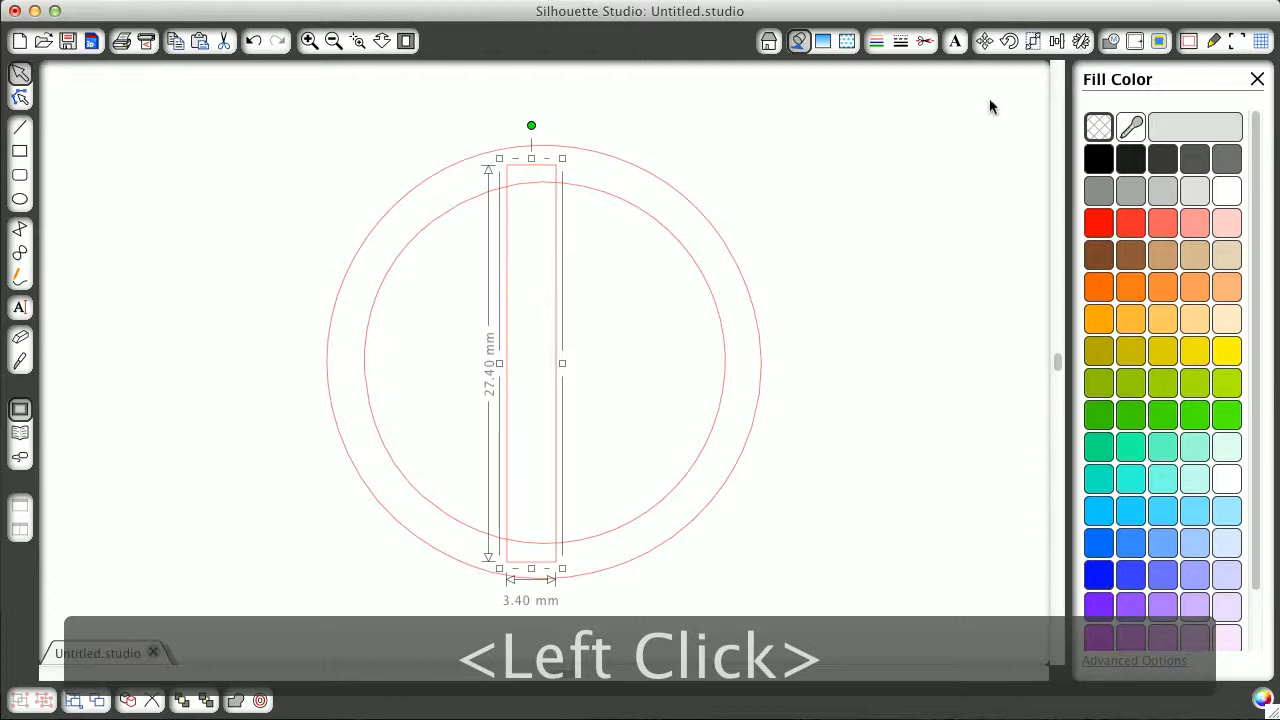
left_click(1035, 43)
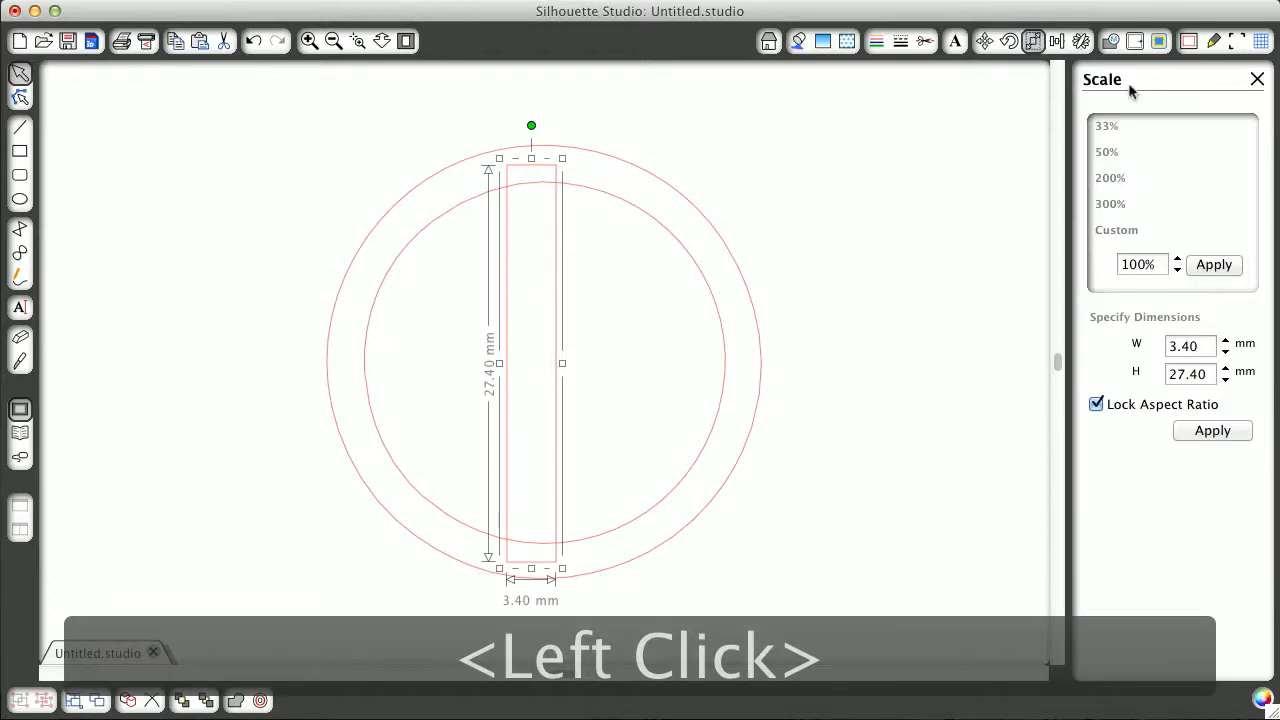
left_click(1096, 404)
left_click(1205, 346)
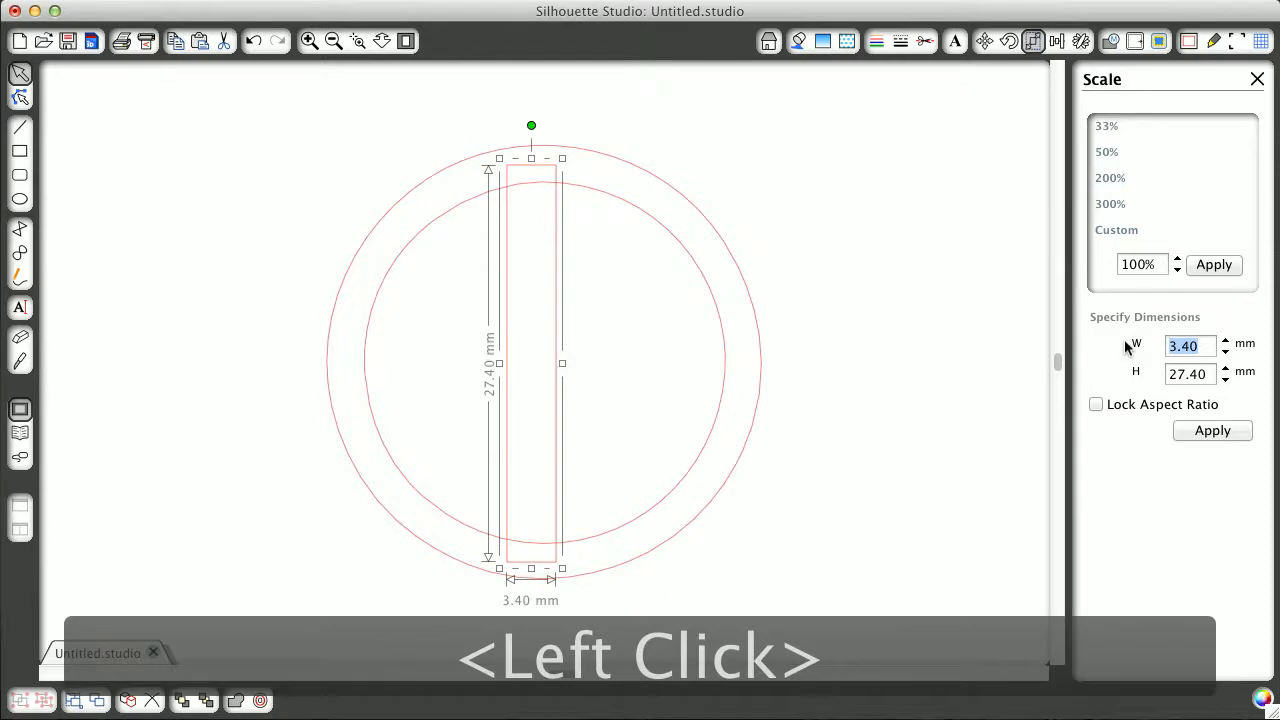
type("2")
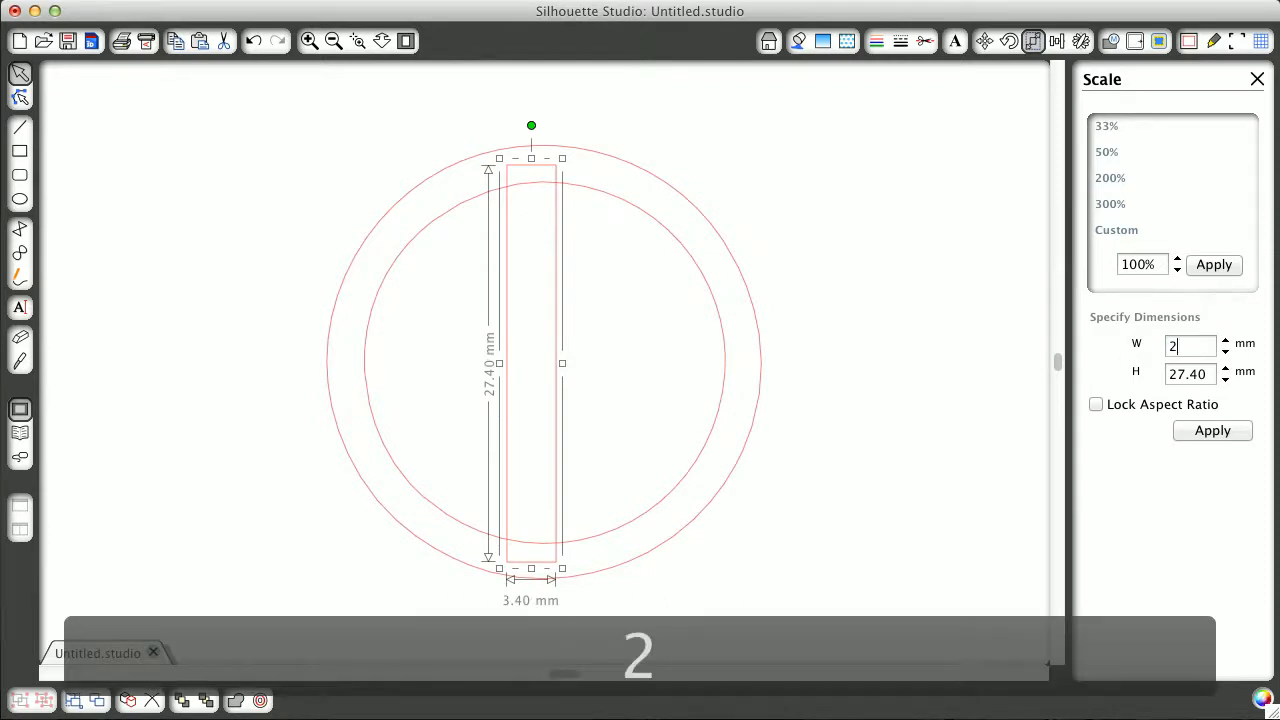
left_click(1213, 432)
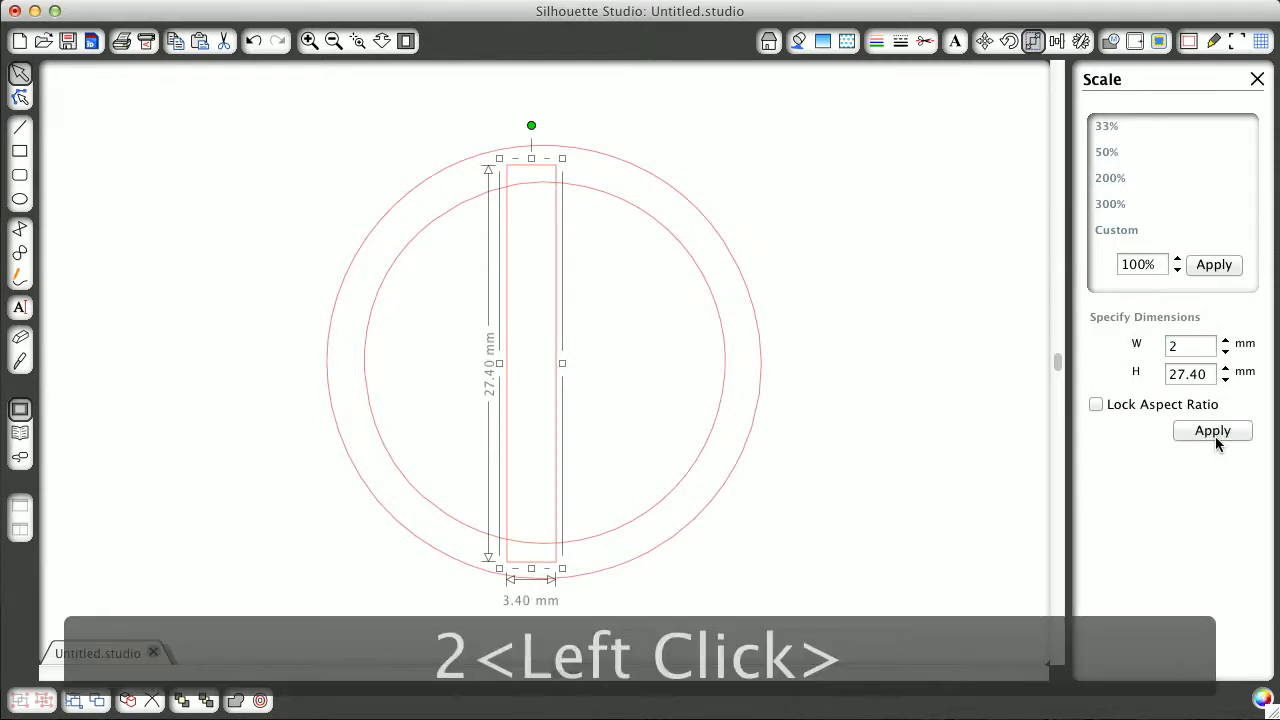
Center the bar on the page and replicate it with five rotated copies to form the wheel's spokes.
left_click(1057, 42)
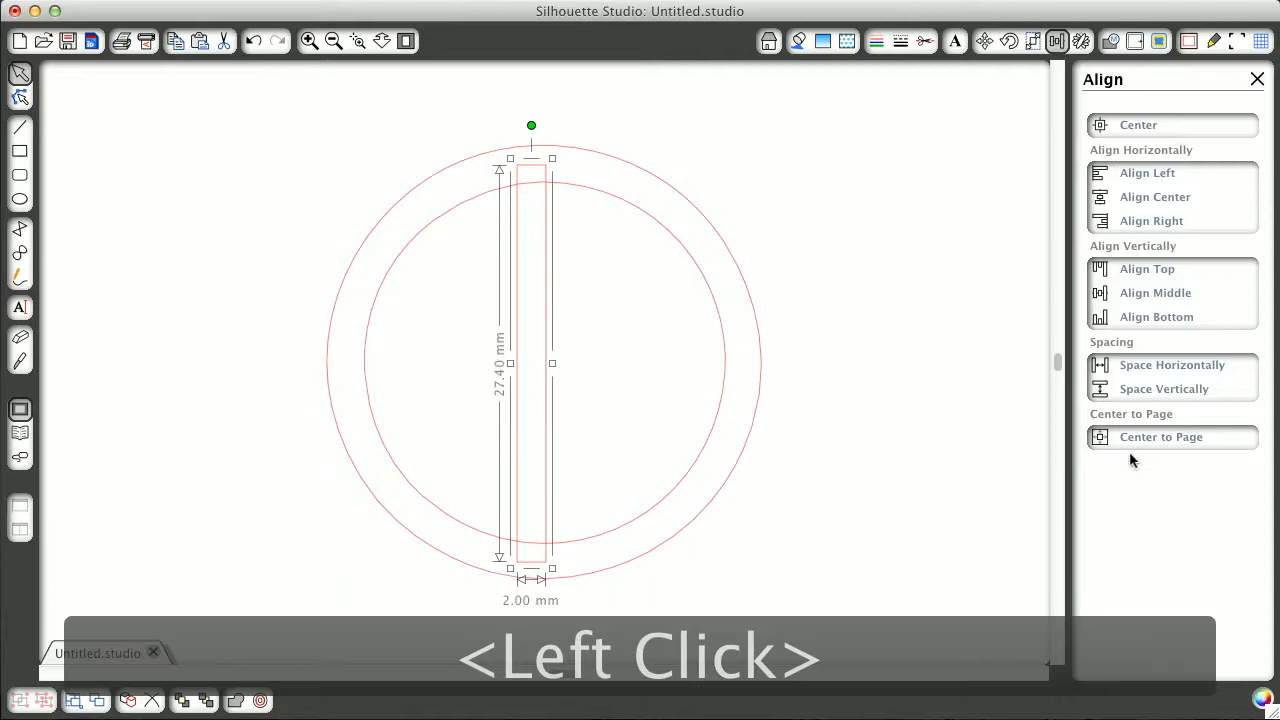
left_click(1135, 440)
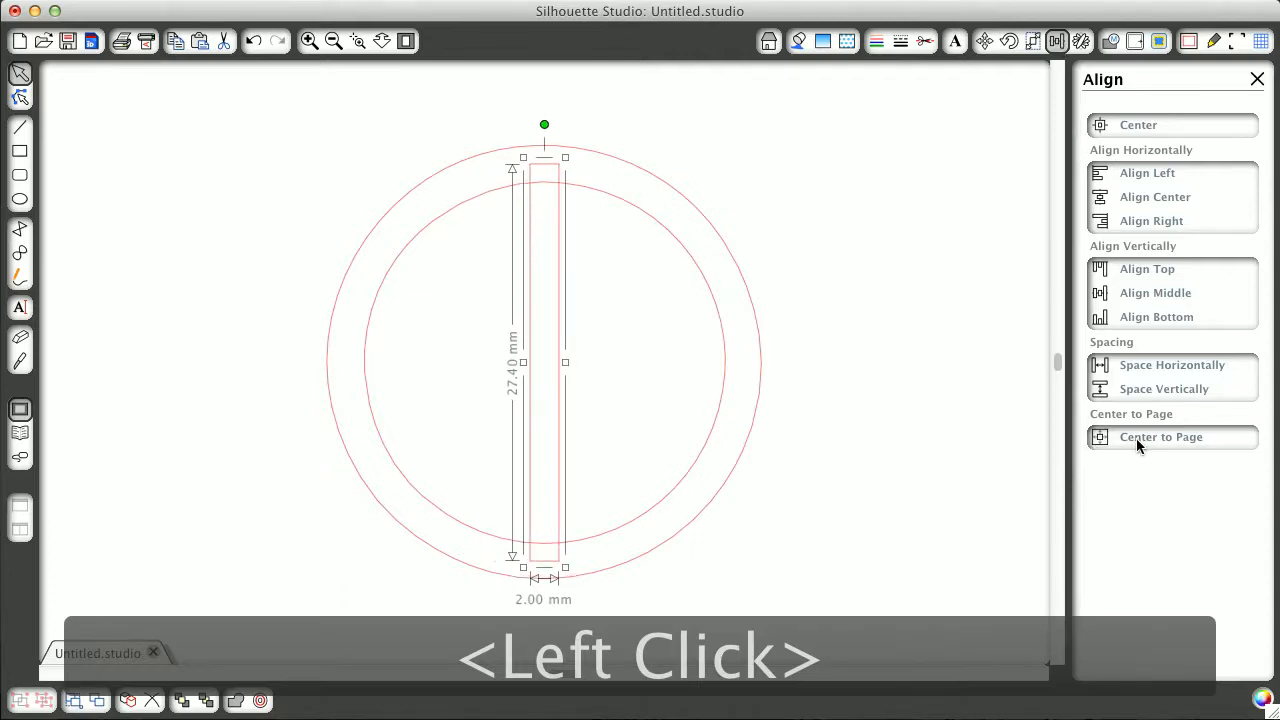
left_click(1084, 42)
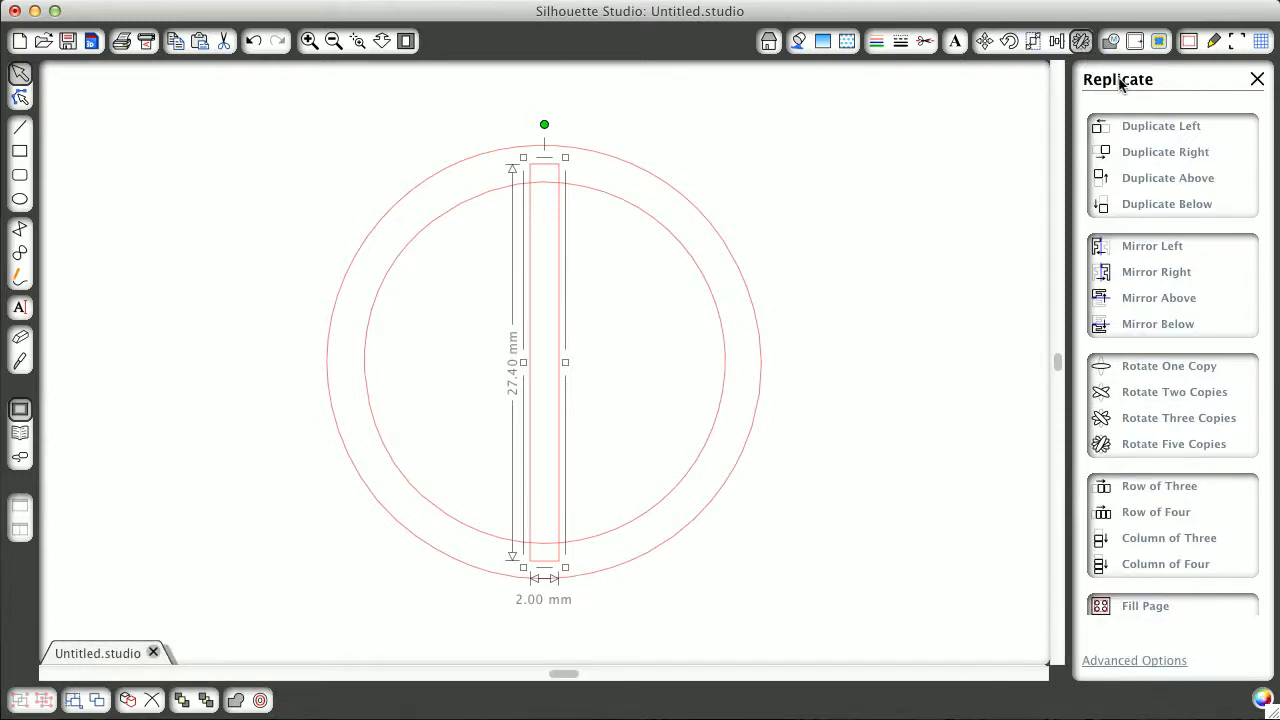
left_click(1140, 446)
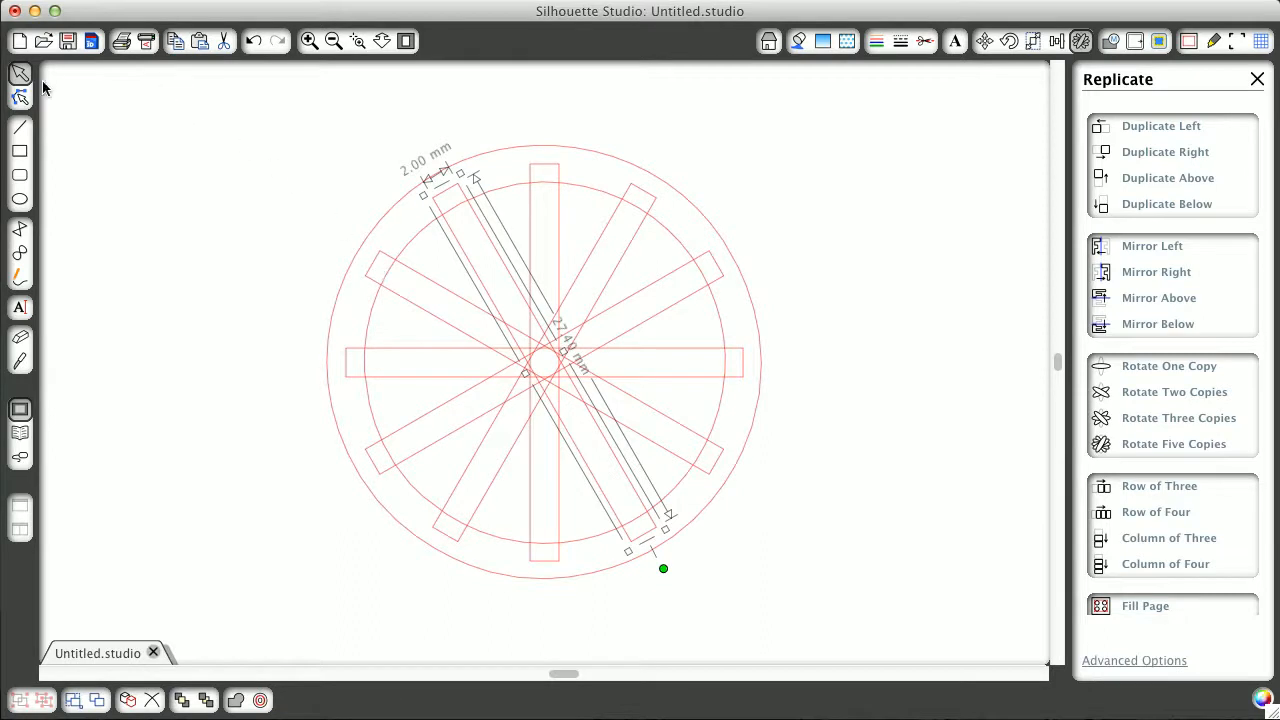
Select the ring and all the spokes and weld them into a single wheel shape.
left_click_drag(286, 109, 825, 568)
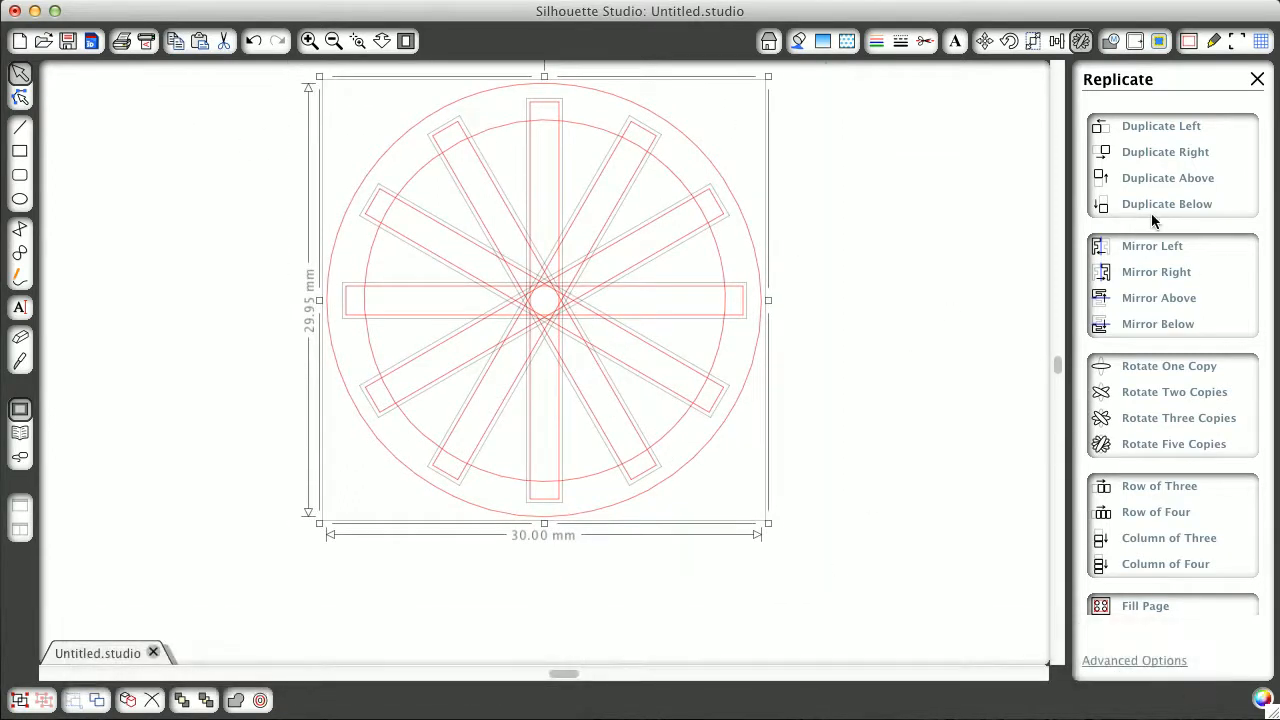
left_click(1111, 42)
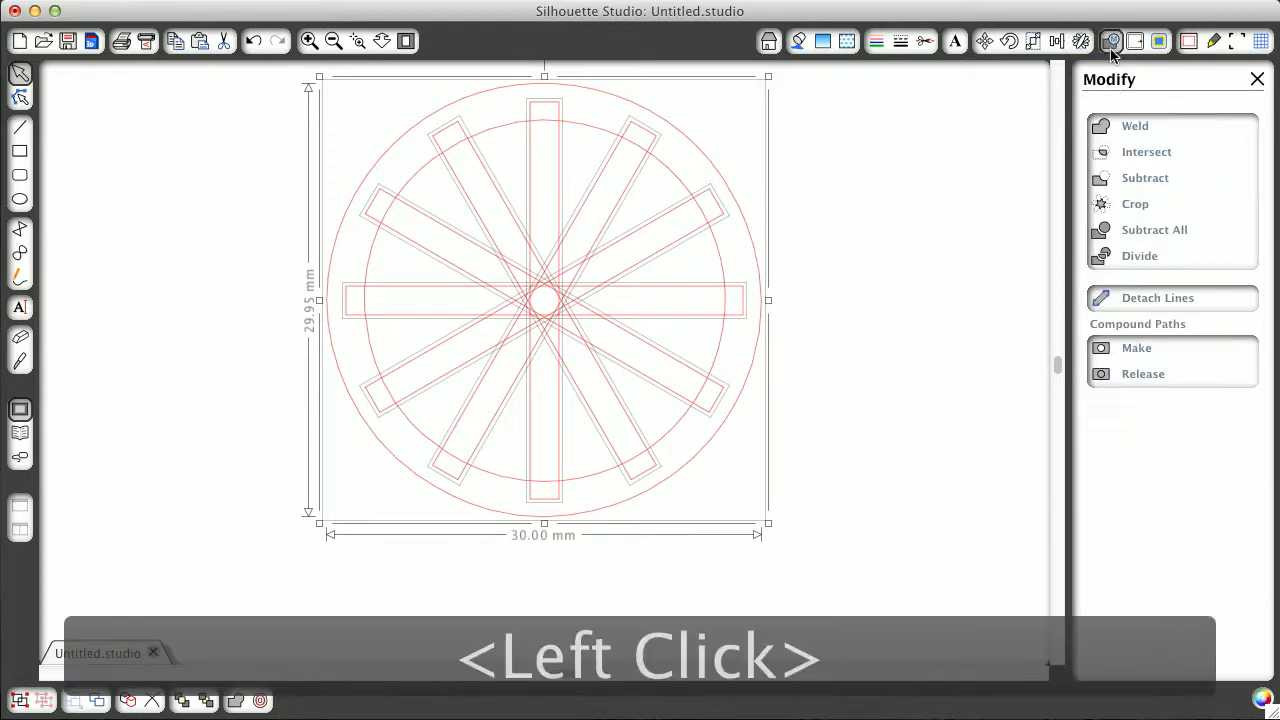
left_click(1103, 130)
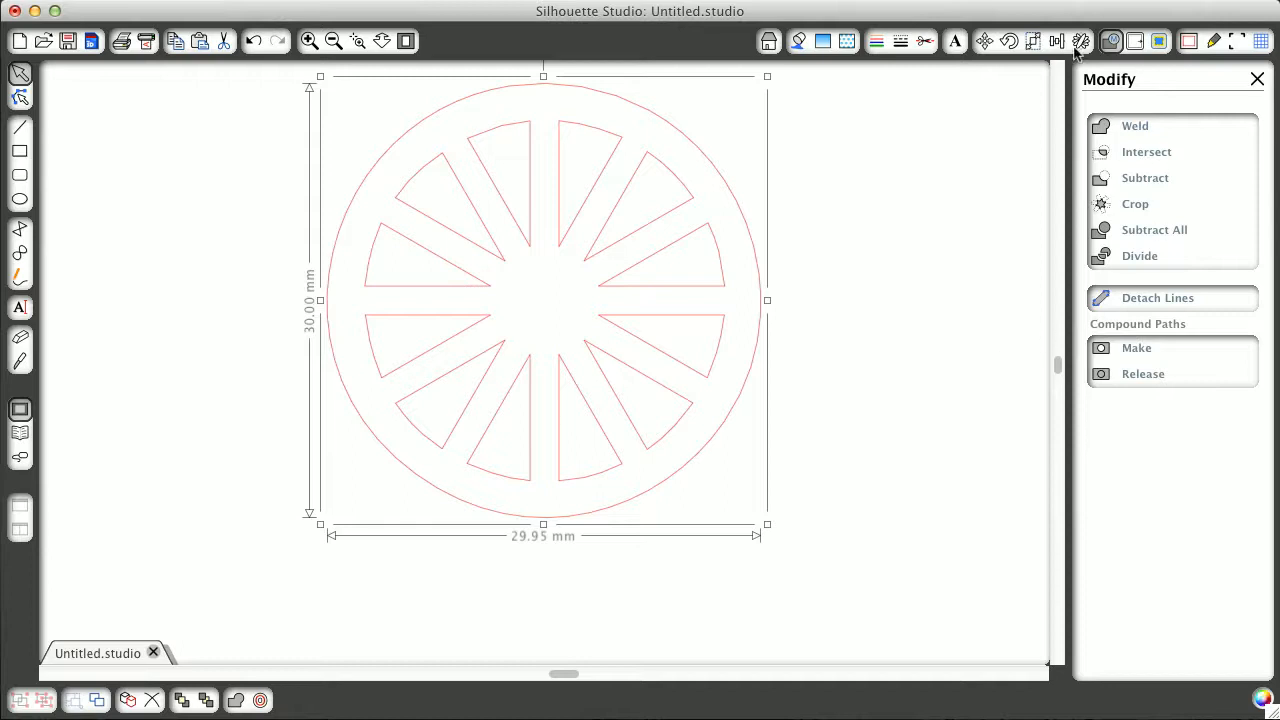
Set the welded wheel's width to 30 mm.
left_click(1034, 42)
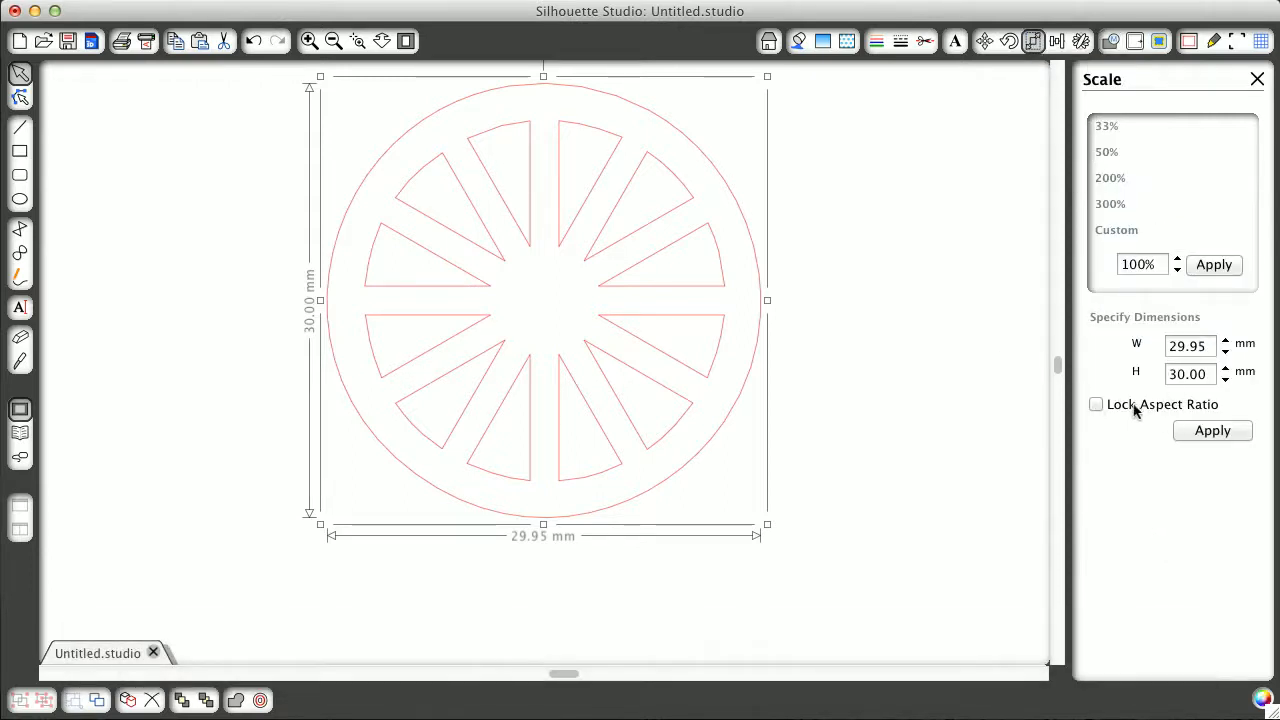
left_click(1213, 345)
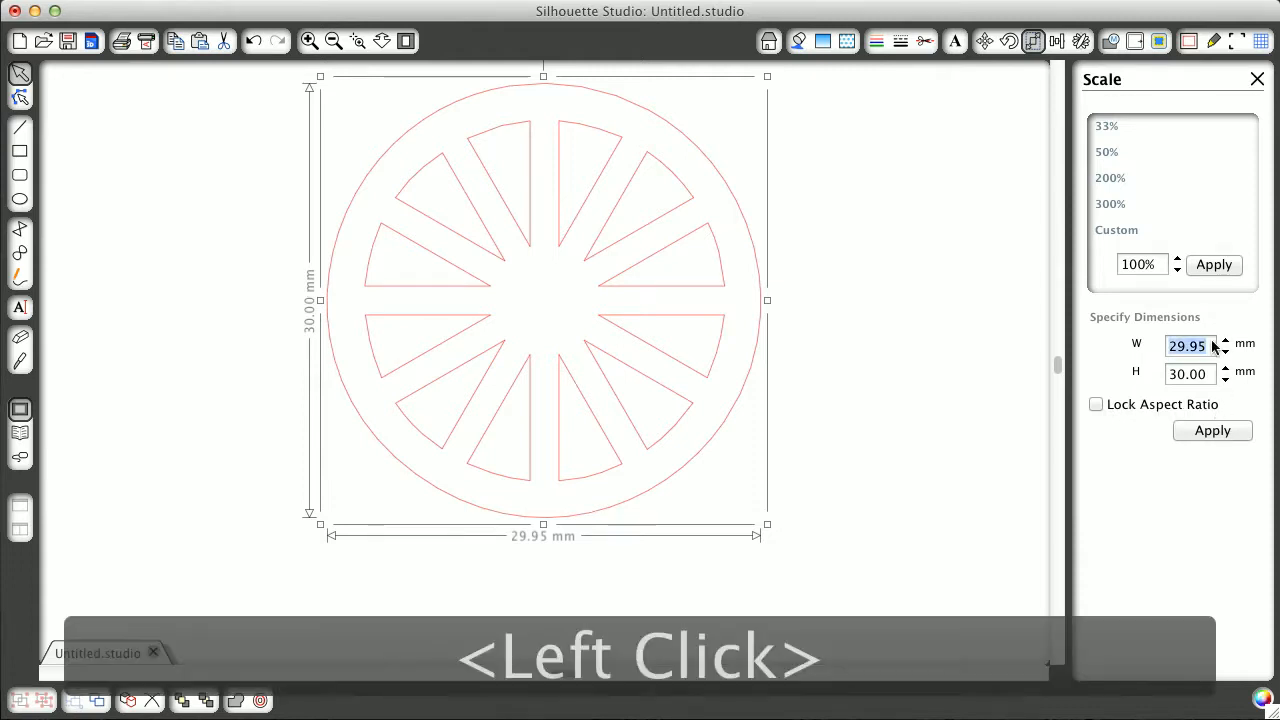
type("300")
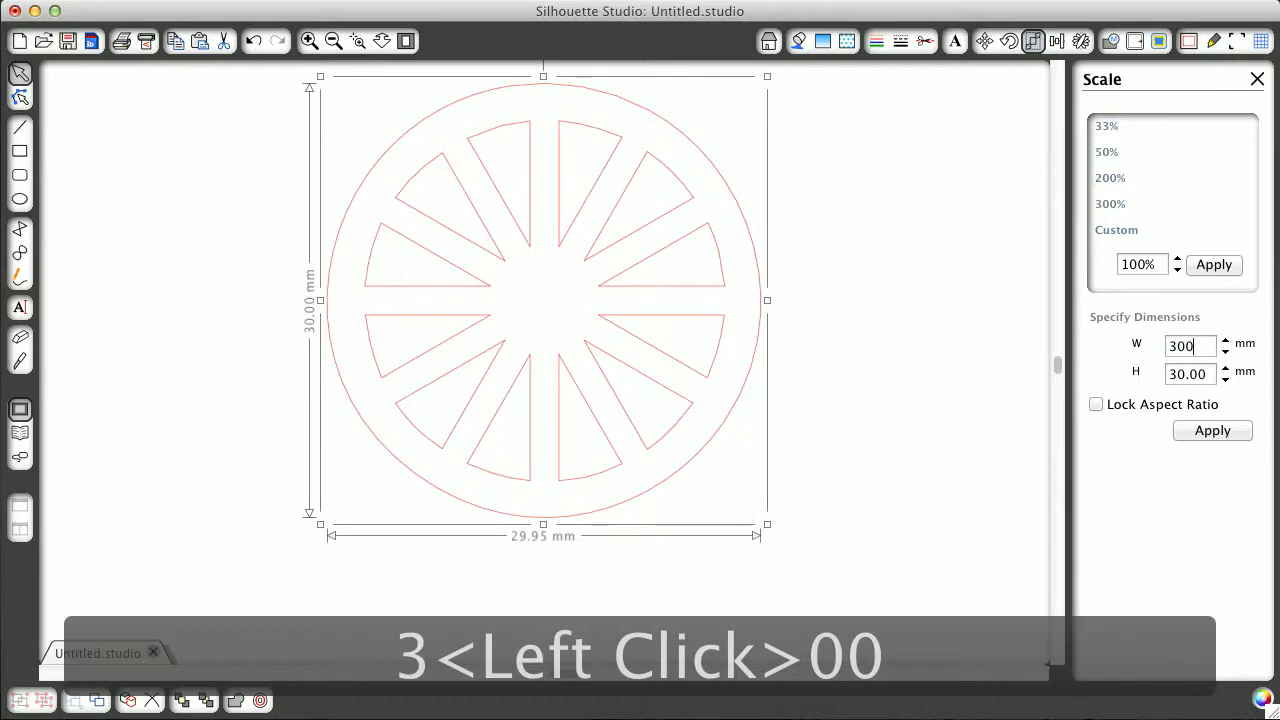
key("BackSpace")
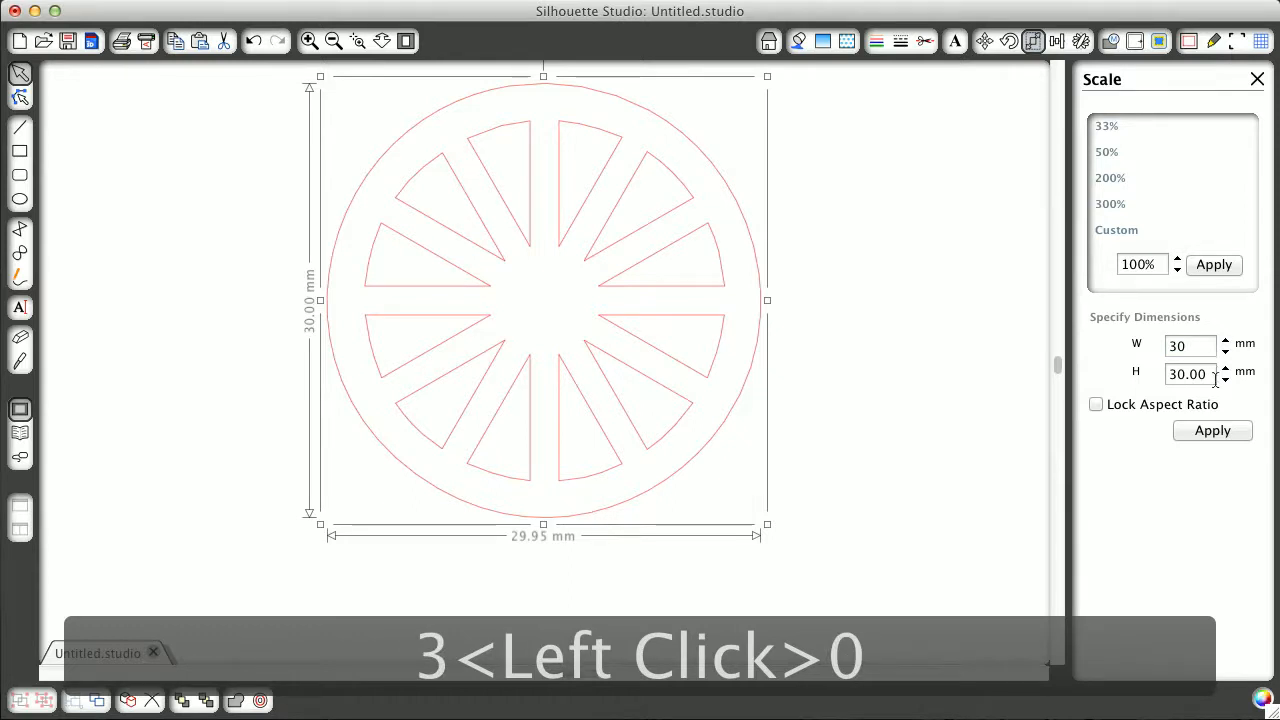
left_click(1222, 428)
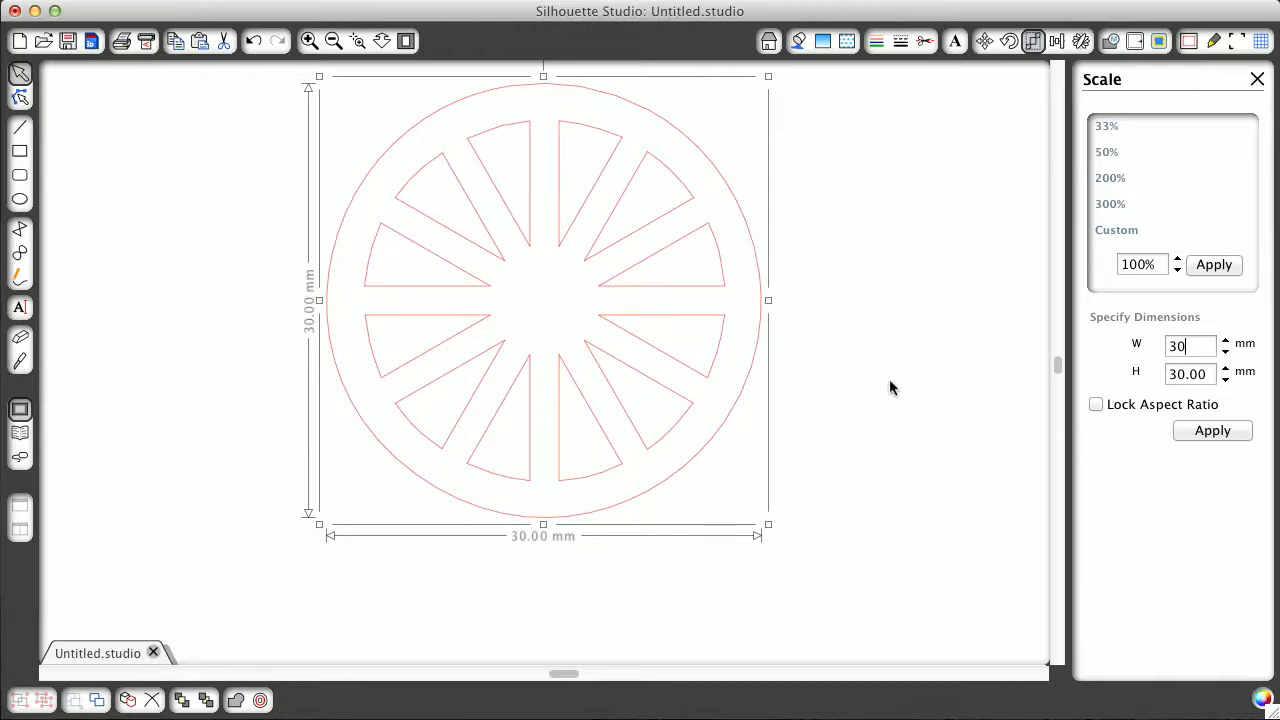
Check the cut style assigned to the wheel.
scroll(892, 388, "up", 1)
scroll(892, 388, "up", 5)
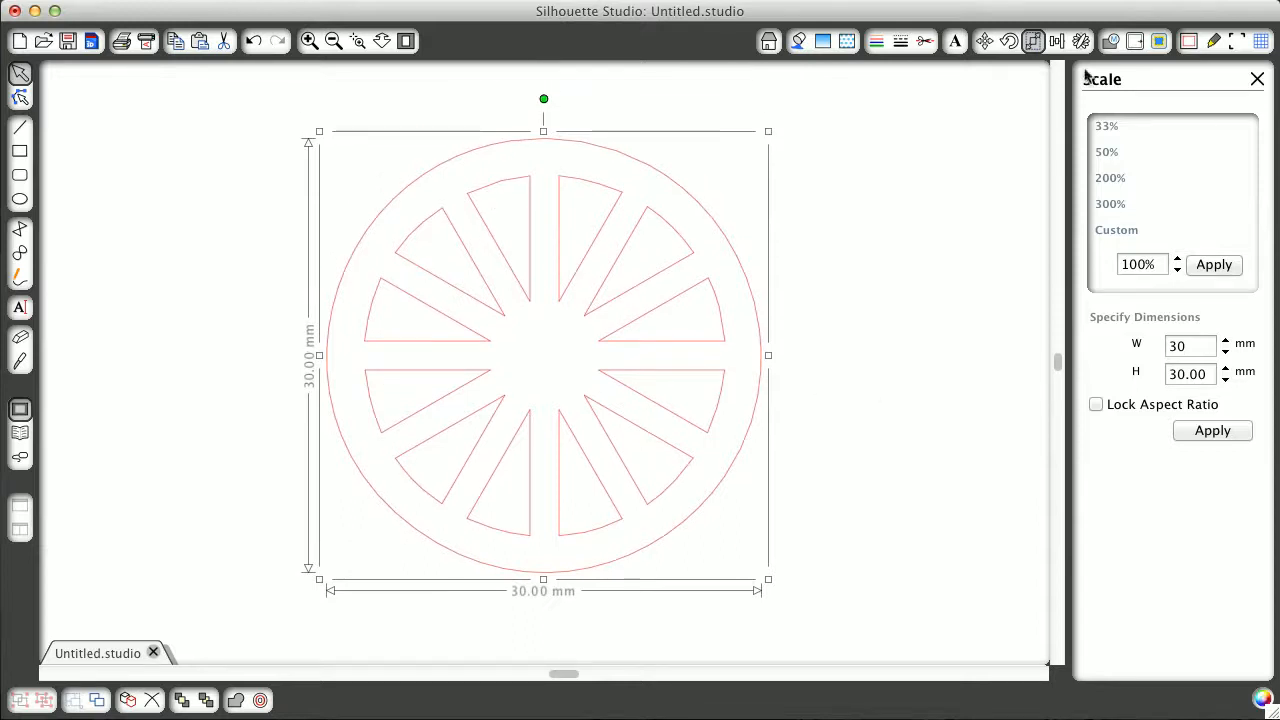
left_click(925, 41)
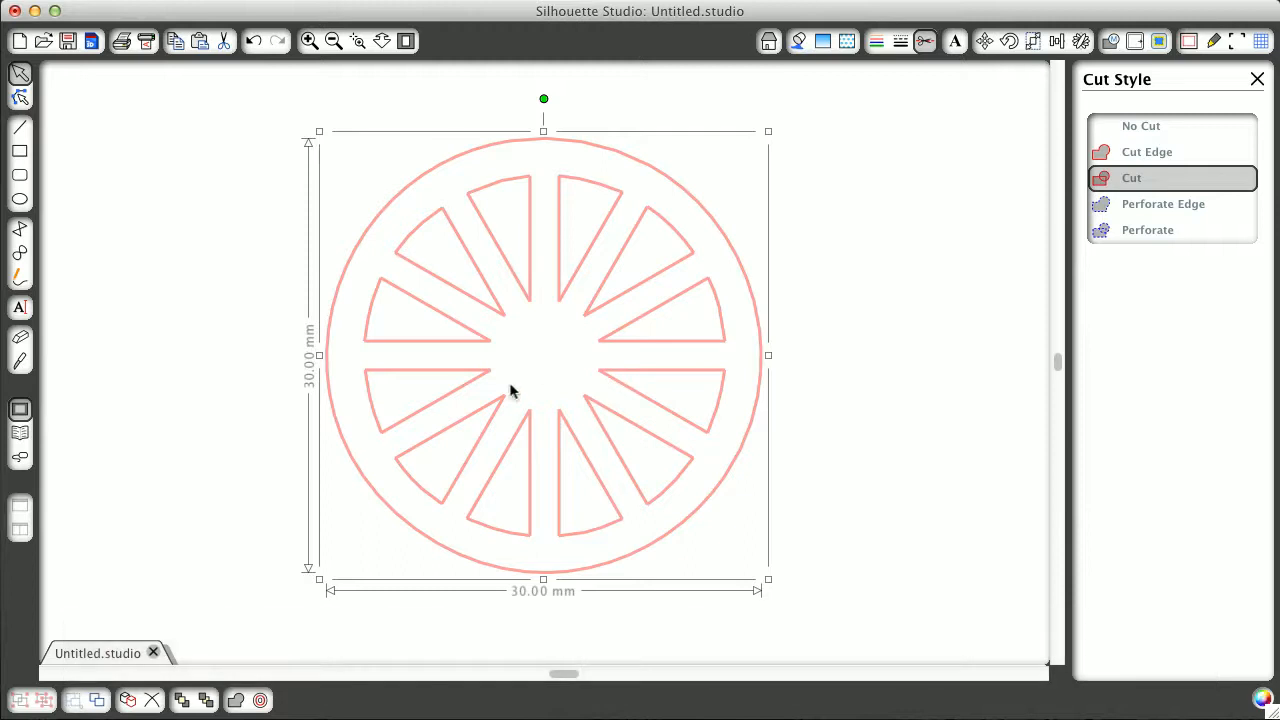
left_click(771, 43)
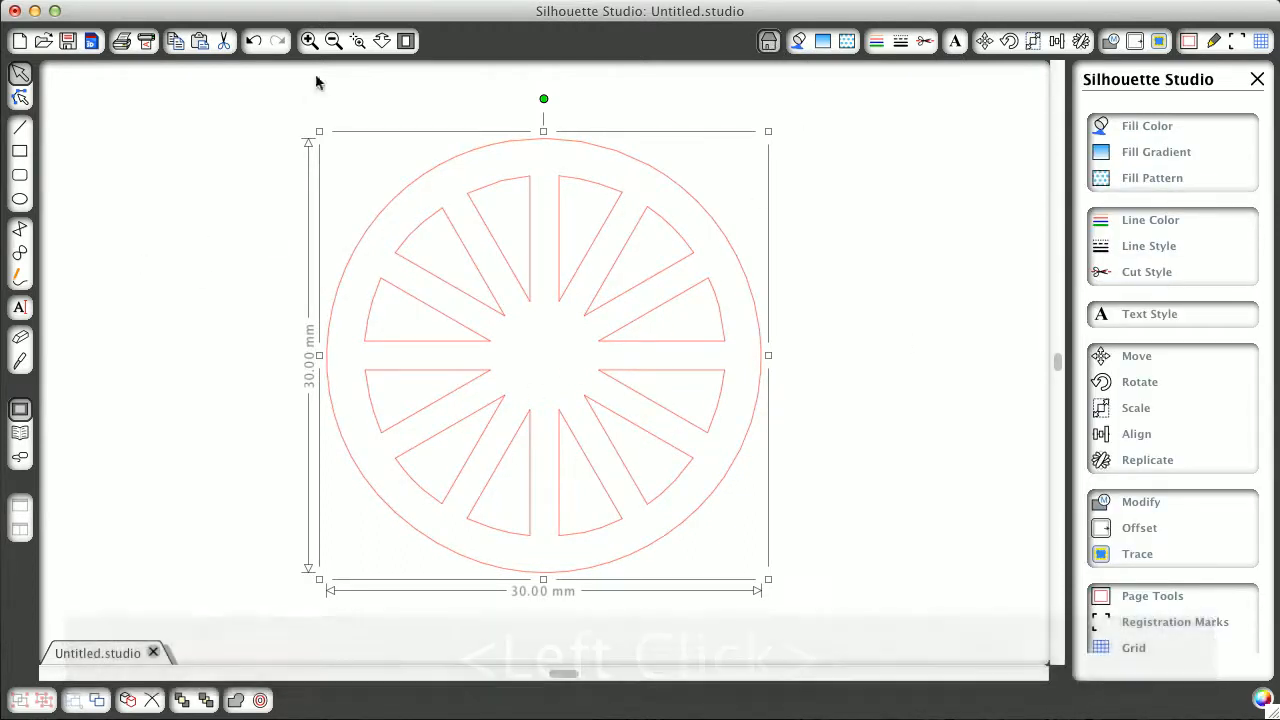
Move the wheel to the page's upper-left corner and replicate it as a row of three twice, giving five wheels across.
left_click(406, 41)
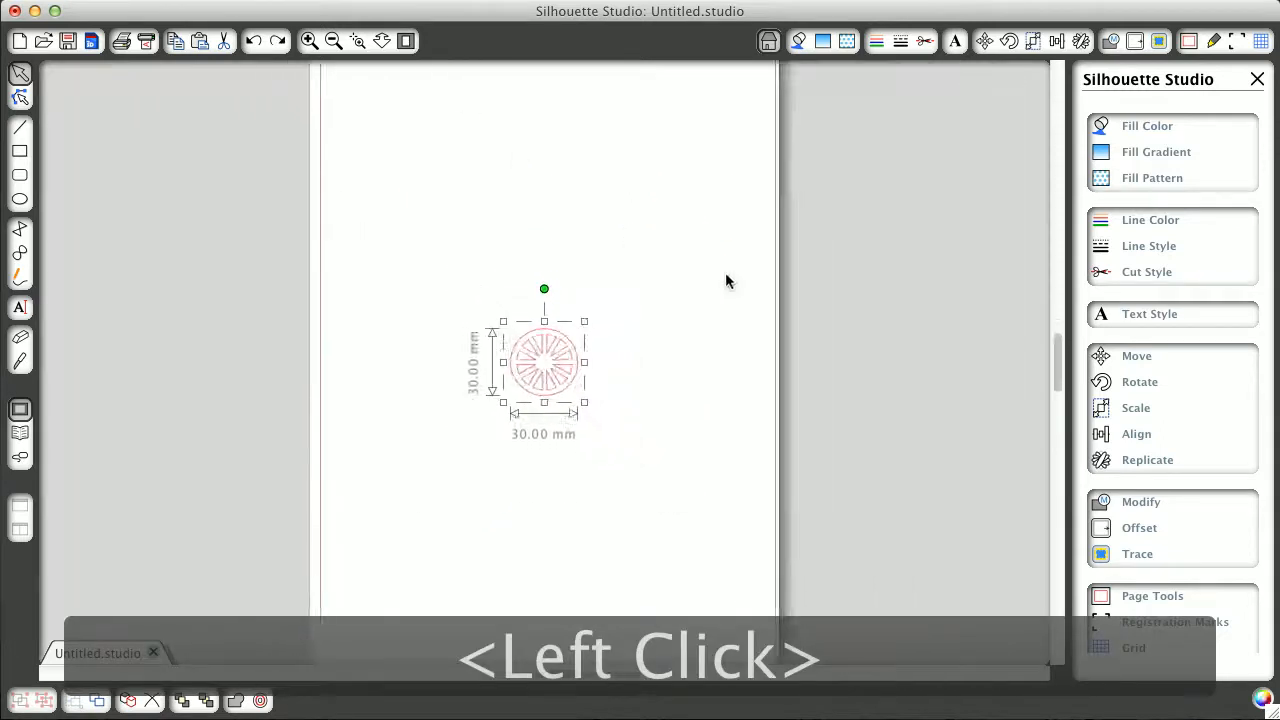
left_click_drag(562, 372, 448, 185)
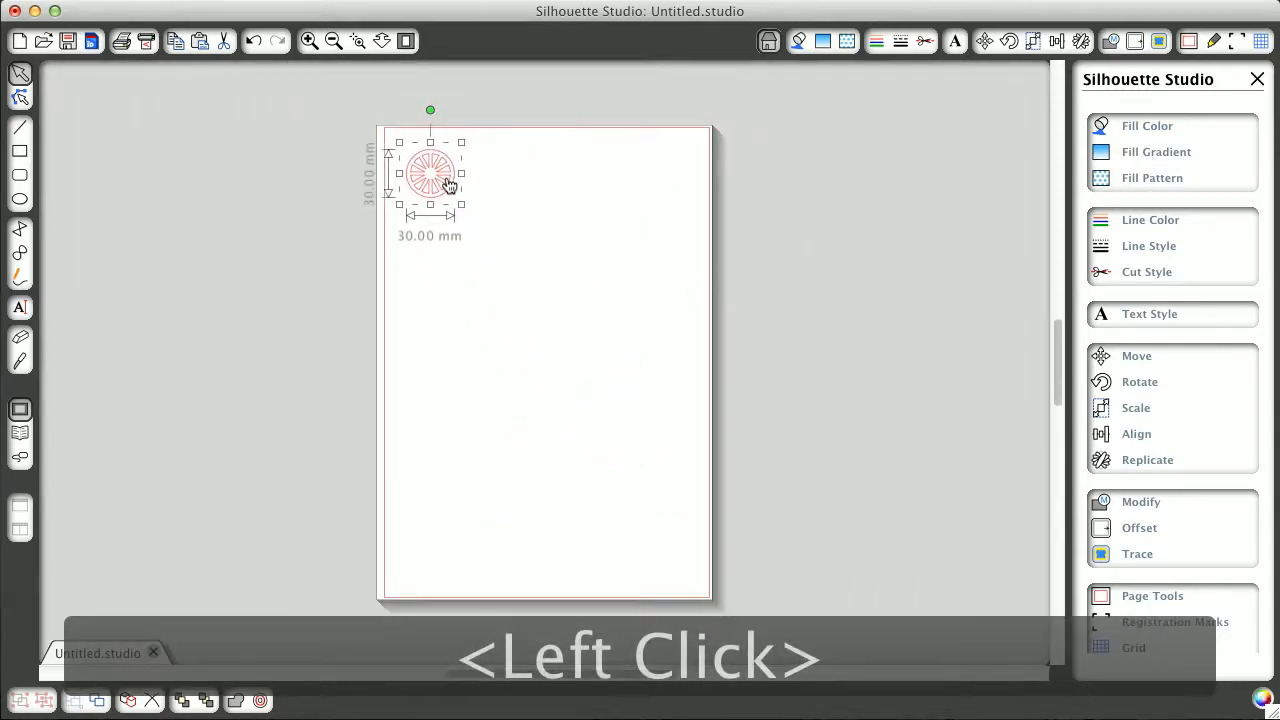
left_click(1084, 42)
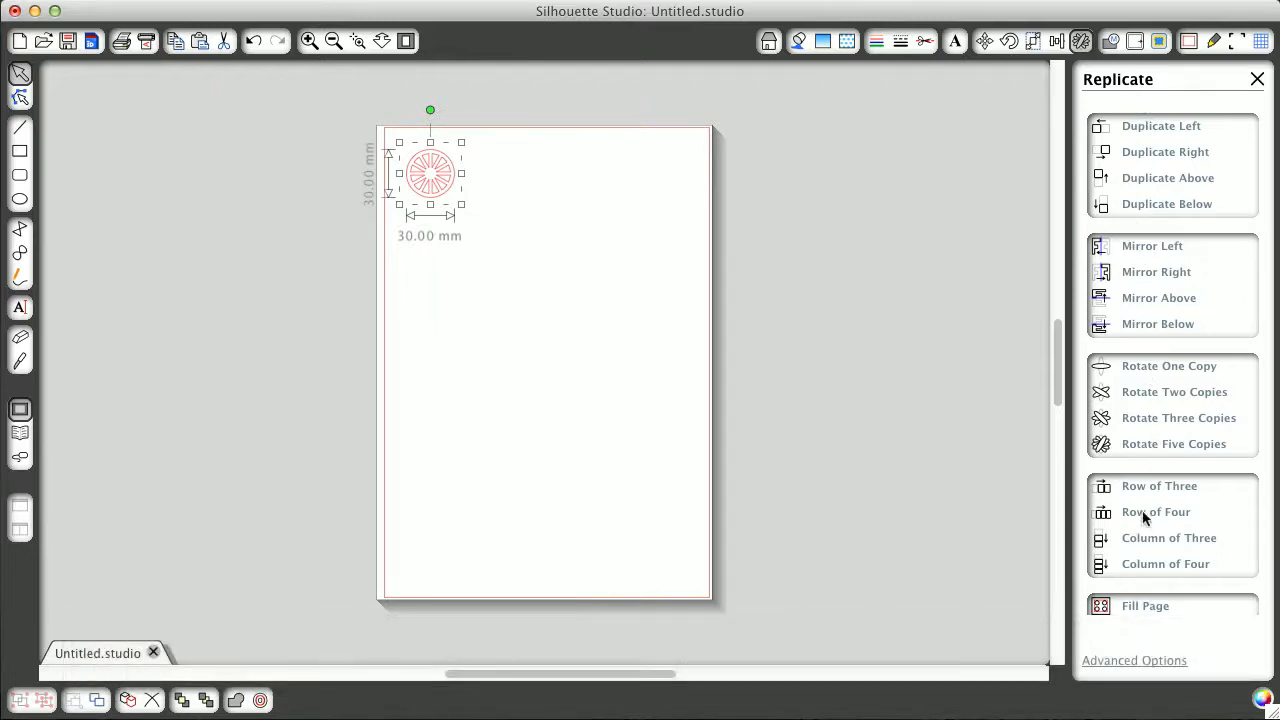
left_click(1146, 484)
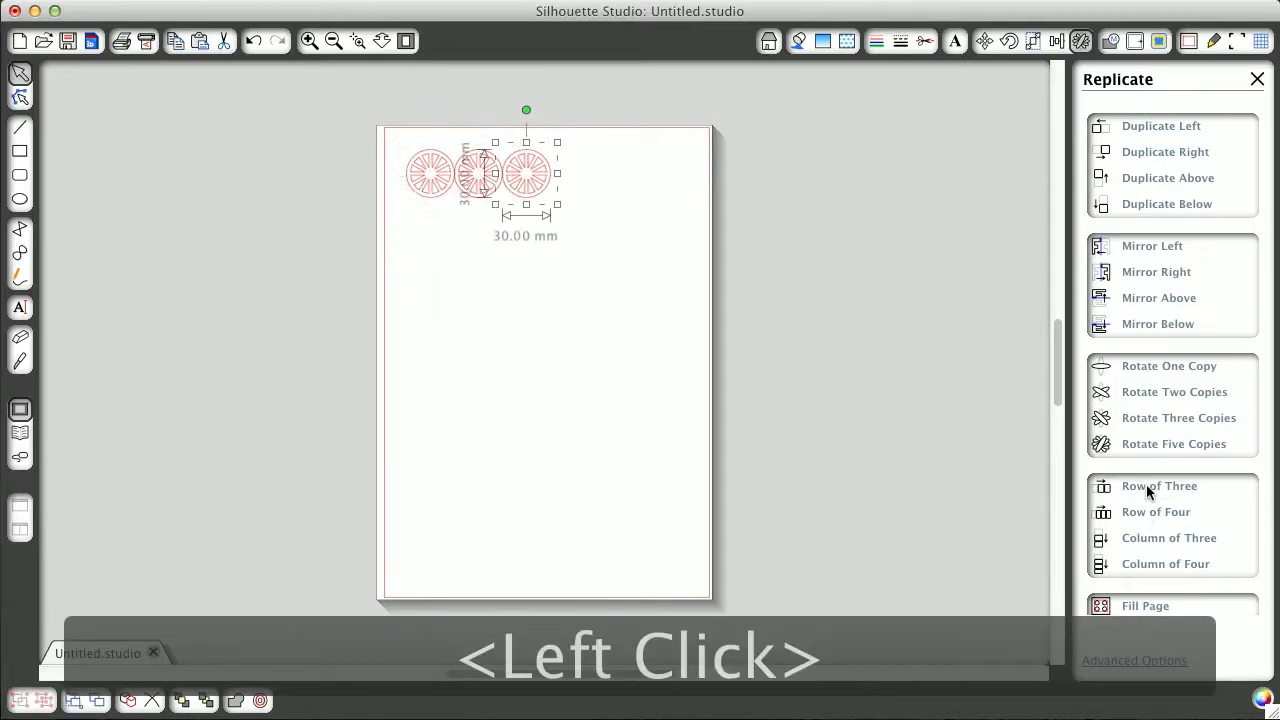
left_click(1146, 484)
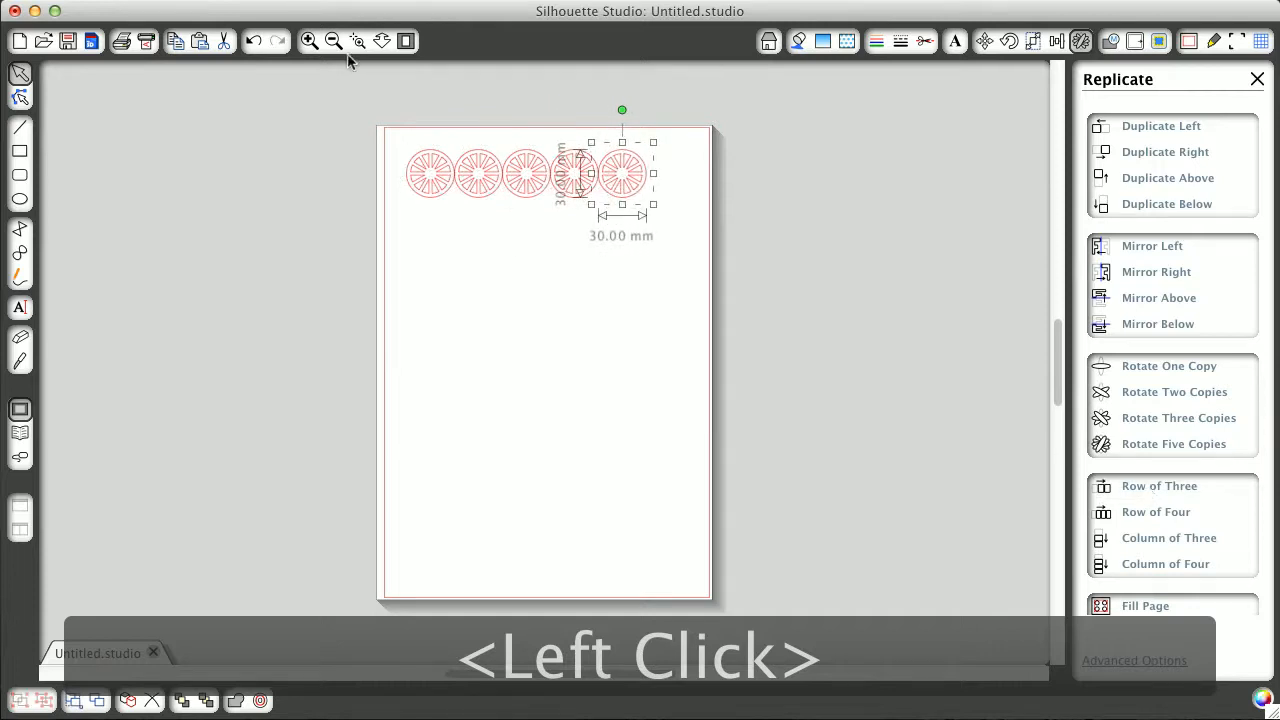
Select the whole row of five wheels and replicate it as a column of three four times, giving nine rows.
left_click_drag(396, 136, 706, 229)
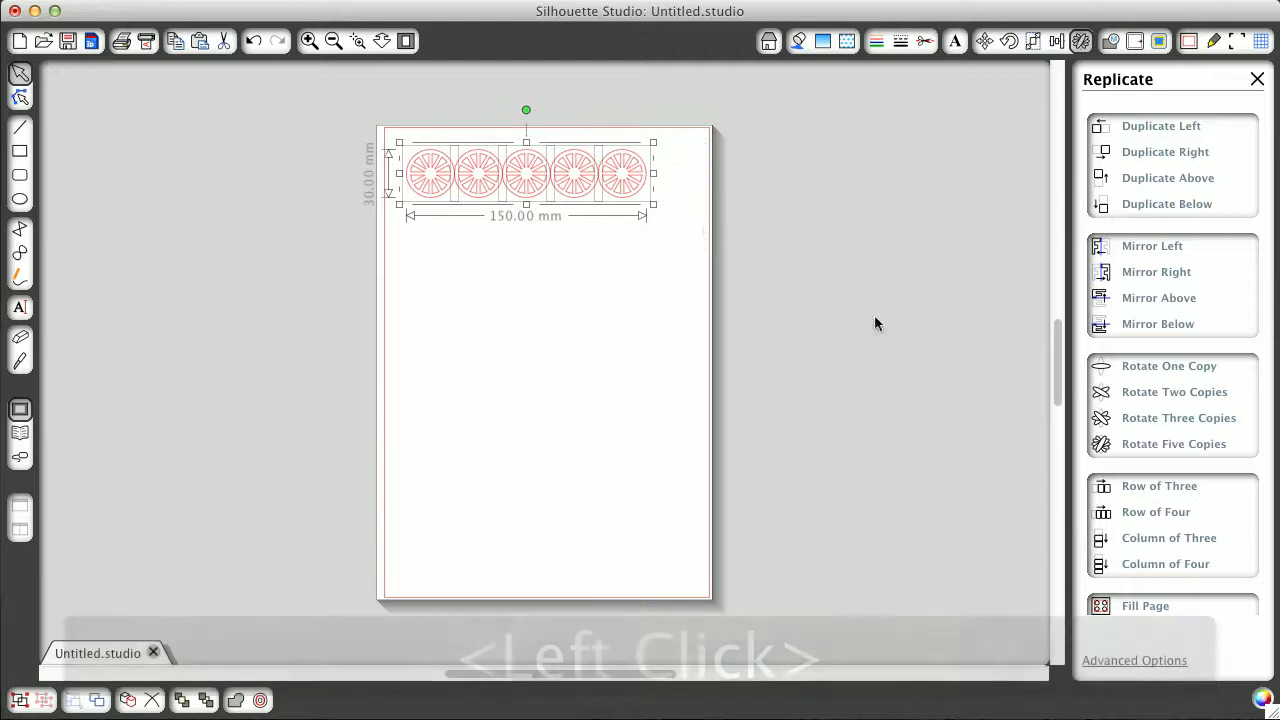
left_click(1150, 546)
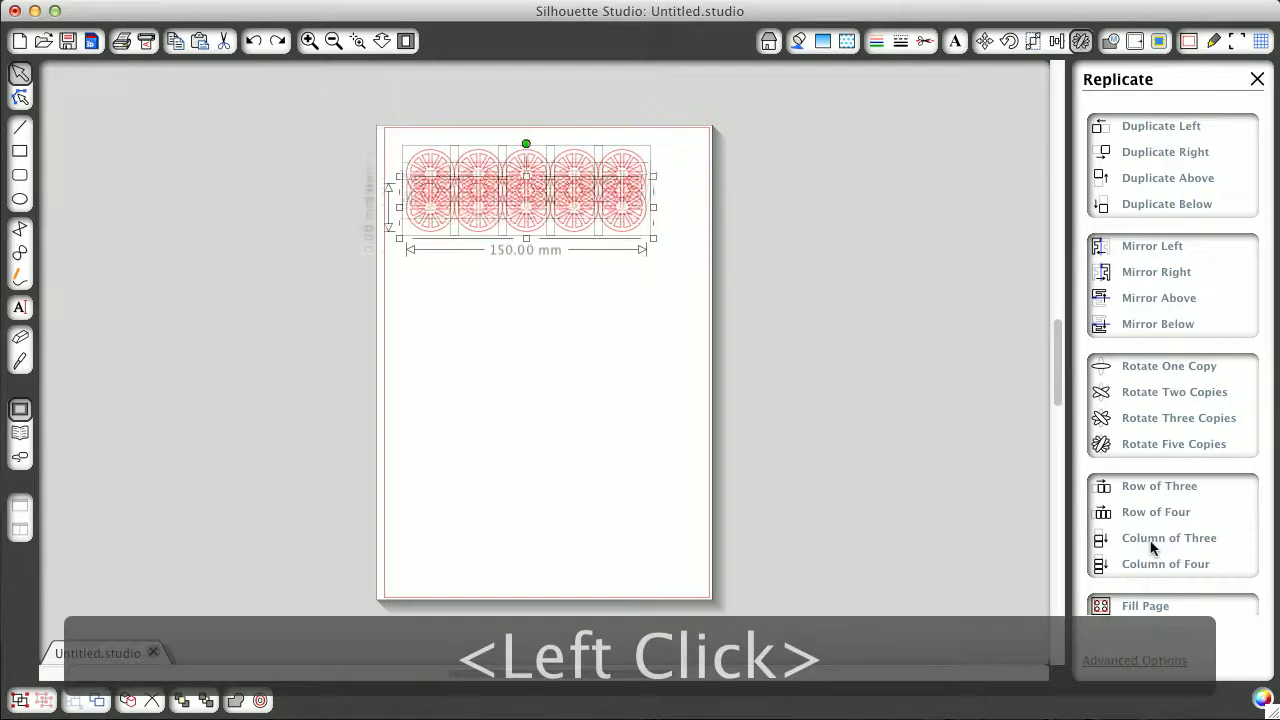
left_click(1150, 546)
left_click(1150, 546)
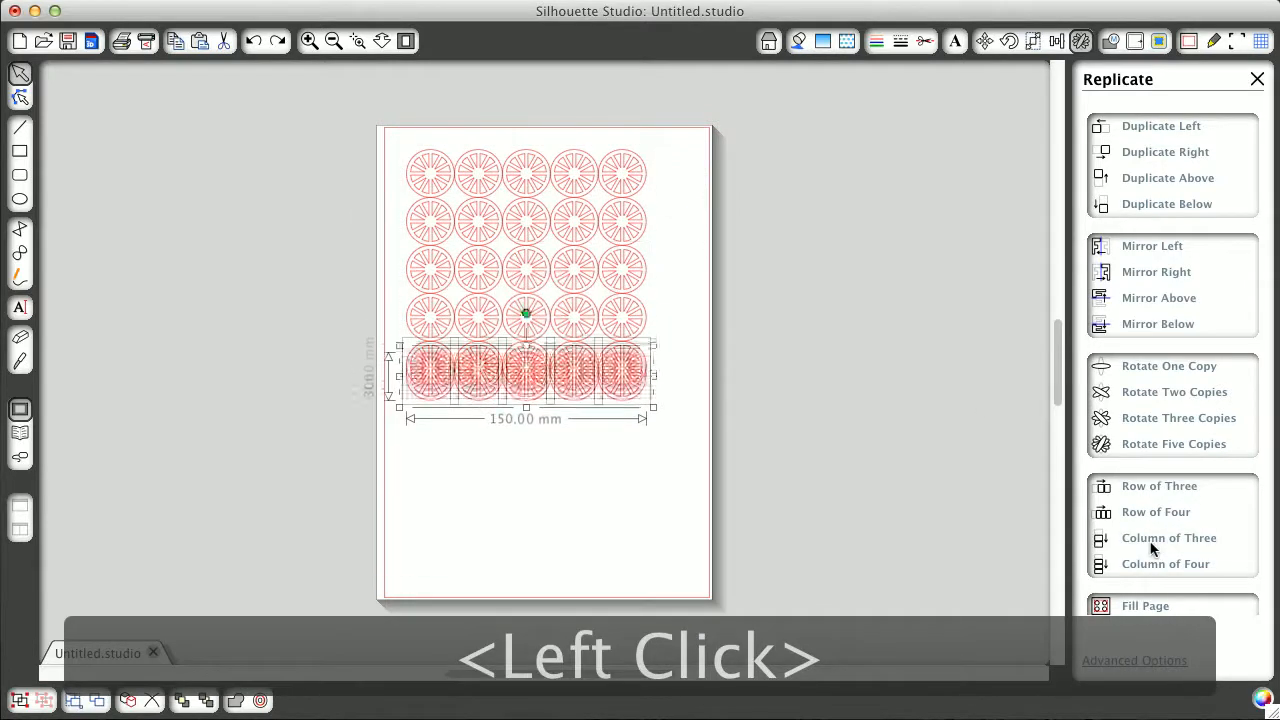
left_click(1150, 546)
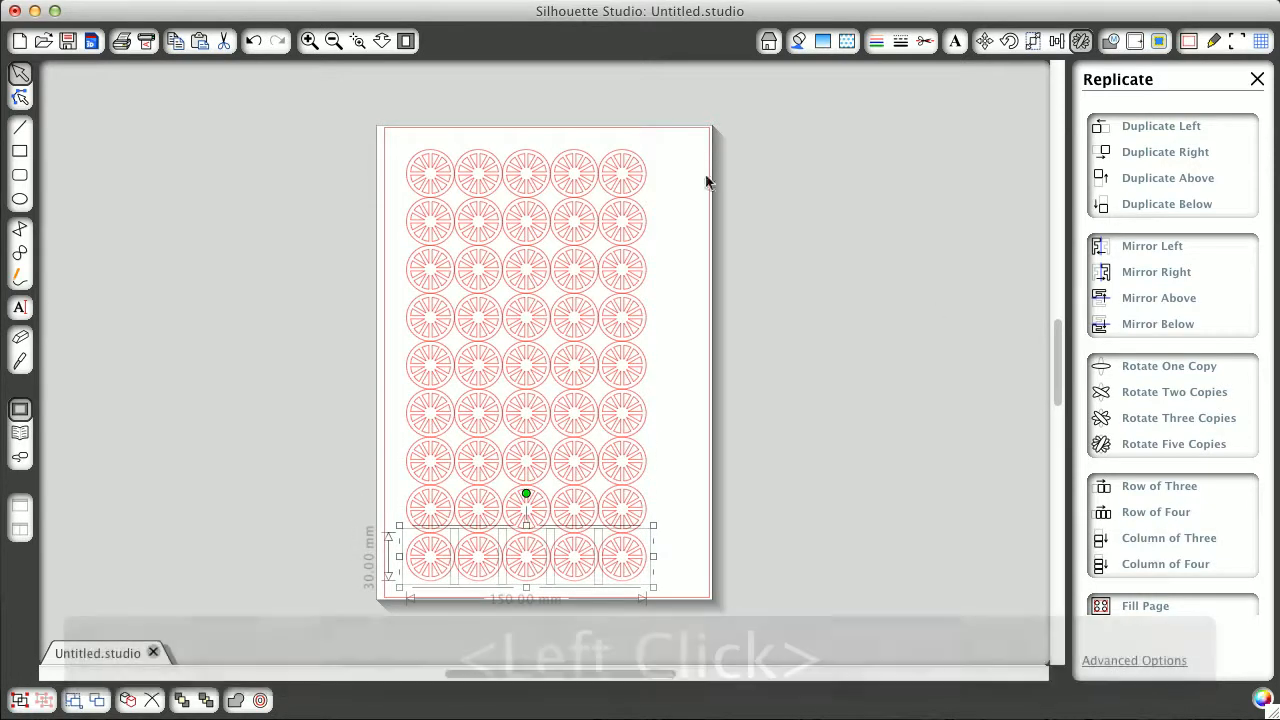
Select the rightmost column of nine wheels, duplicate it to the right as a sixth column, and clear the selection.
left_click(720, 586)
left_click_drag(684, 592, 625, 135)
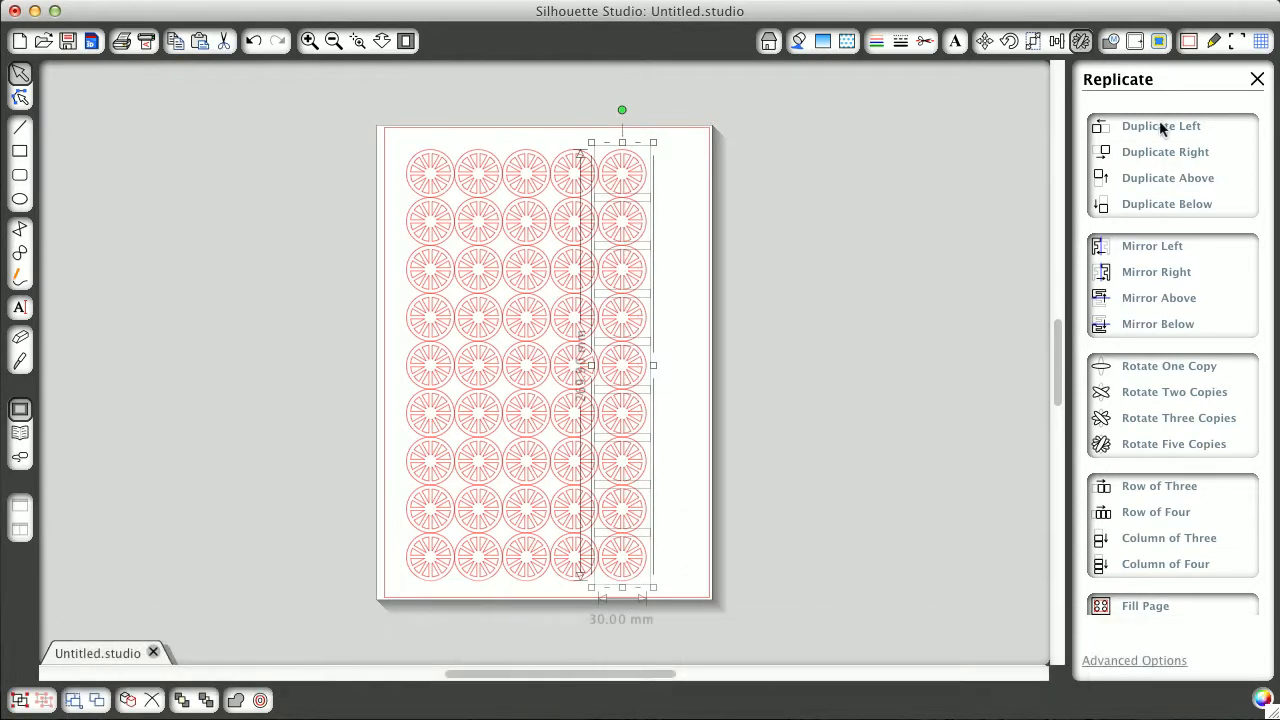
left_click(1165, 153)
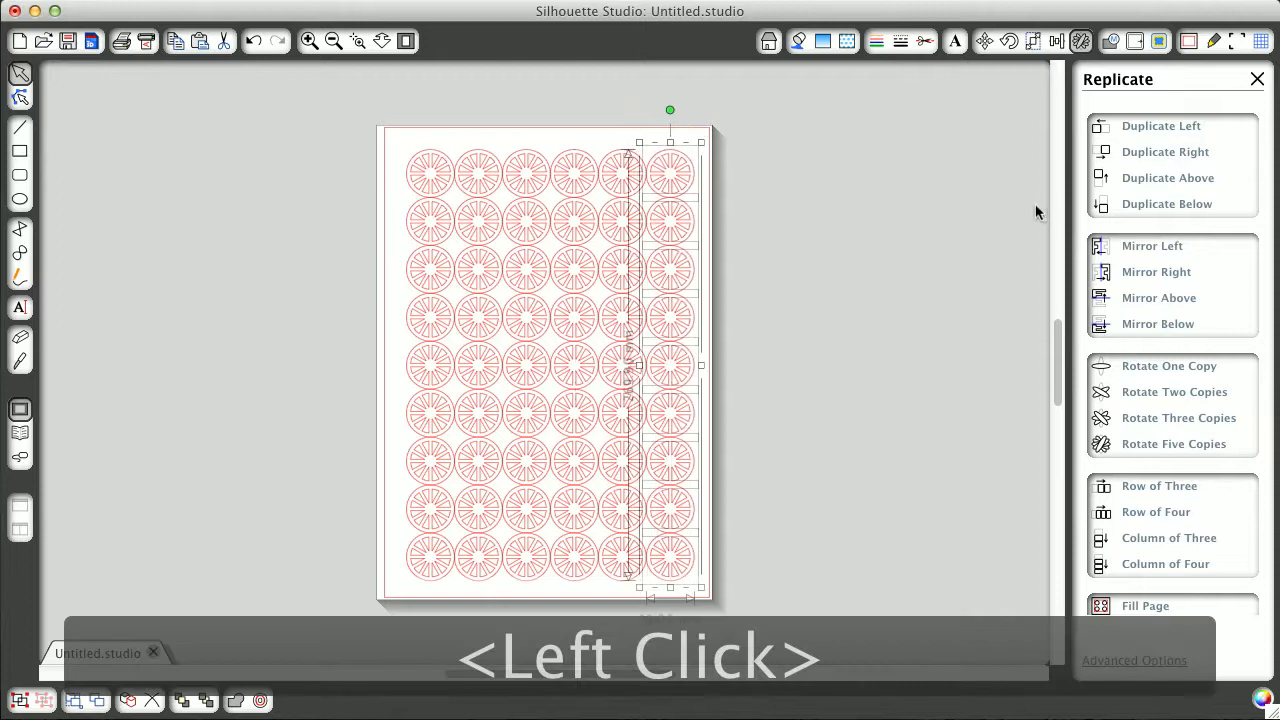
left_click(832, 329)
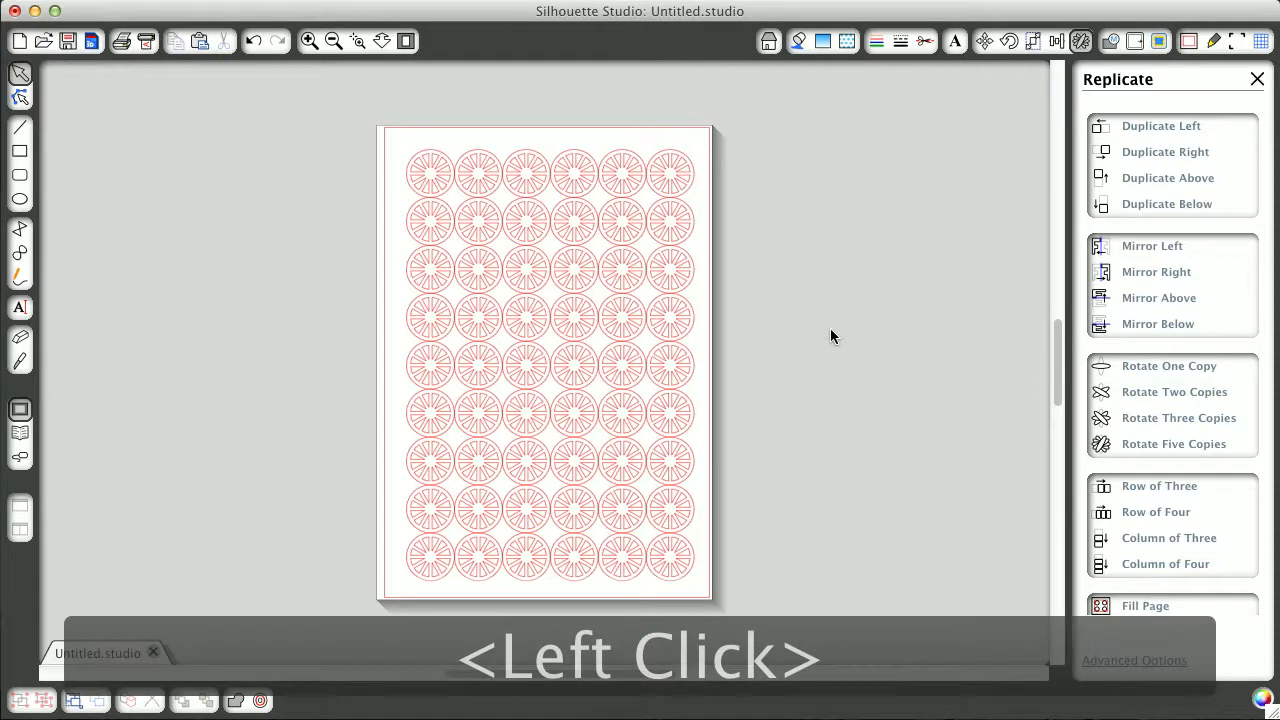